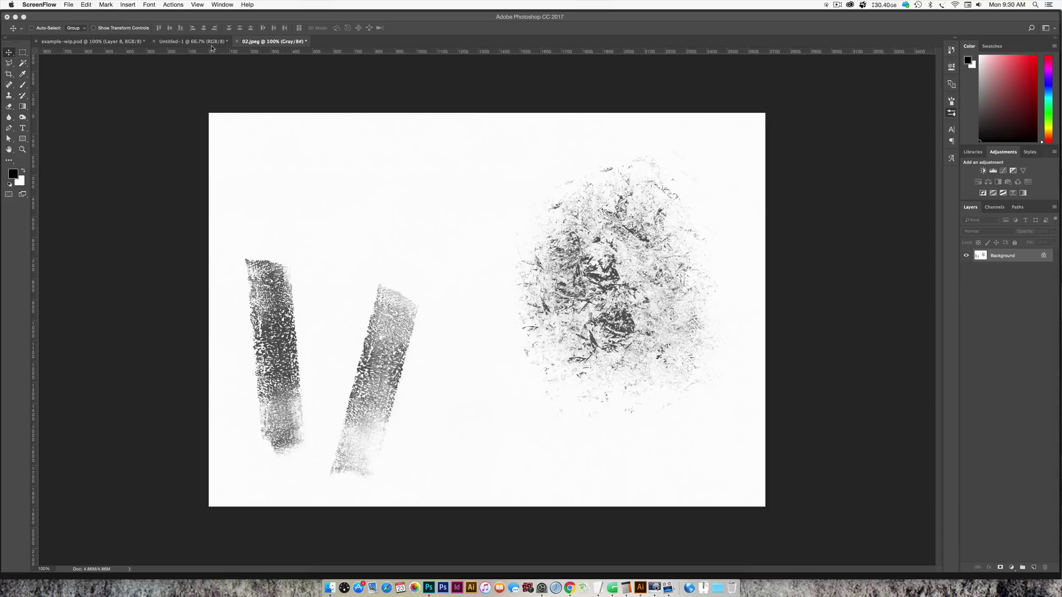
Paint a wide textured black stroke across Untitled-1 with the 1257 px scatter brush preset.
{"action": "left_click", "coordinate": [210, 44]}
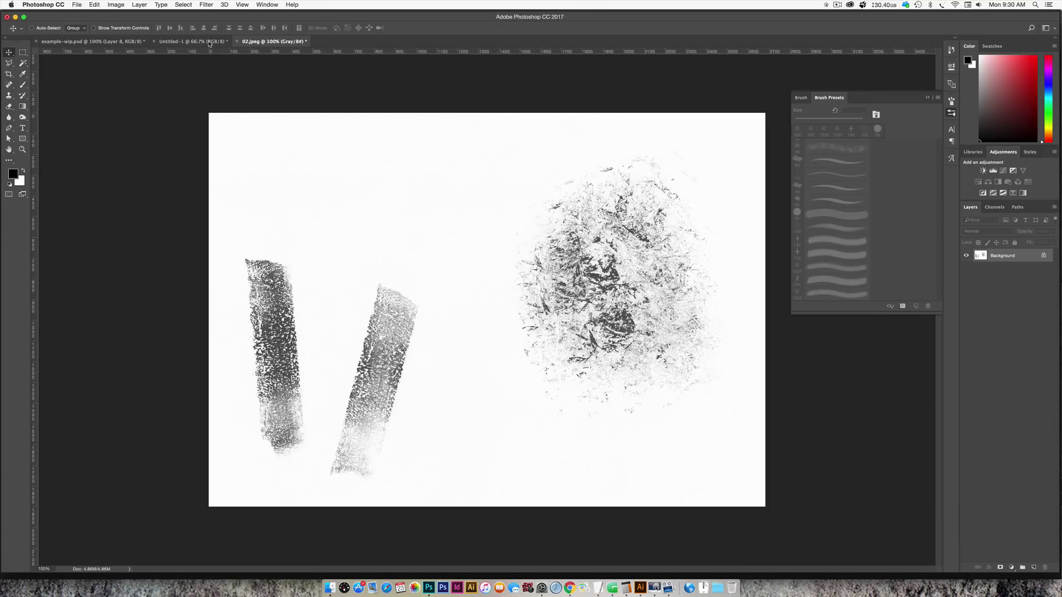
{"action": "left_click", "coordinate": [210, 42]}
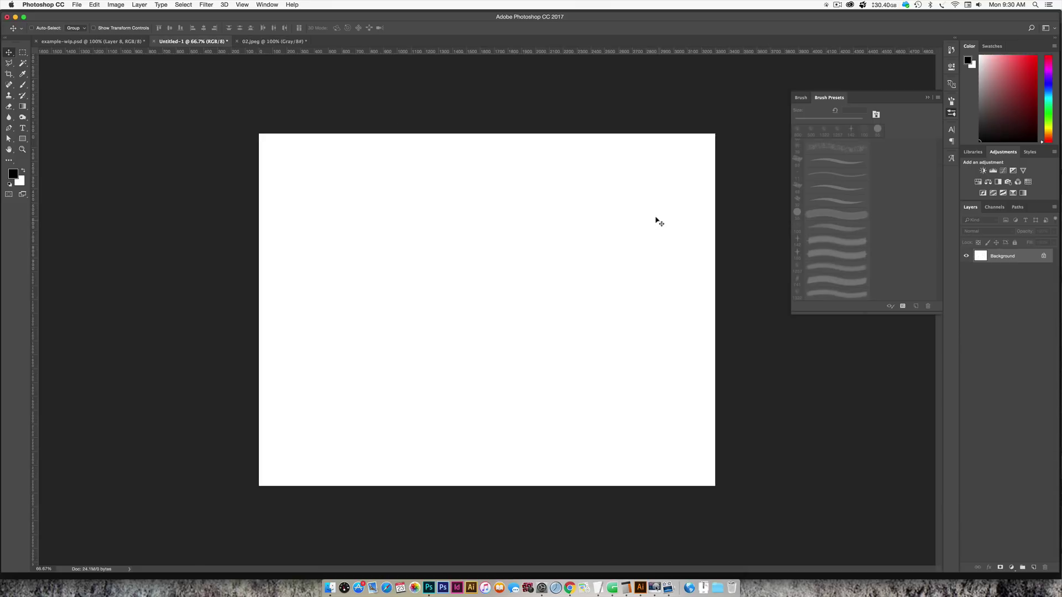
{"action": "key", "text": "b"}
{"action": "left_click", "coordinate": [825, 269]}
{"action": "left_click_drag", "start_coordinate": [354, 254], "coordinate": [634, 259]}
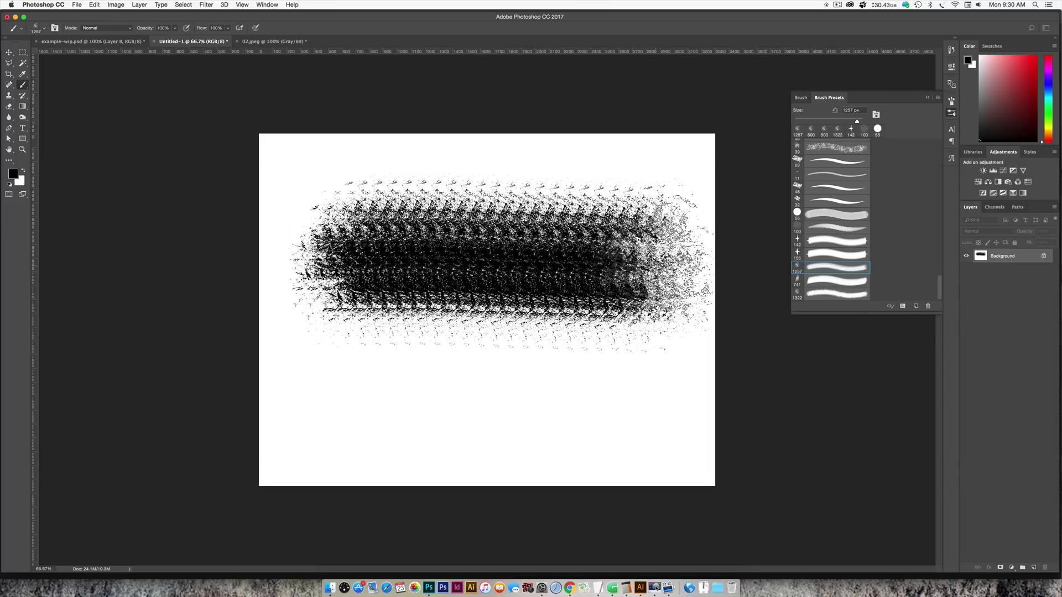
{"action": "key", "text": "super+alt+z"}
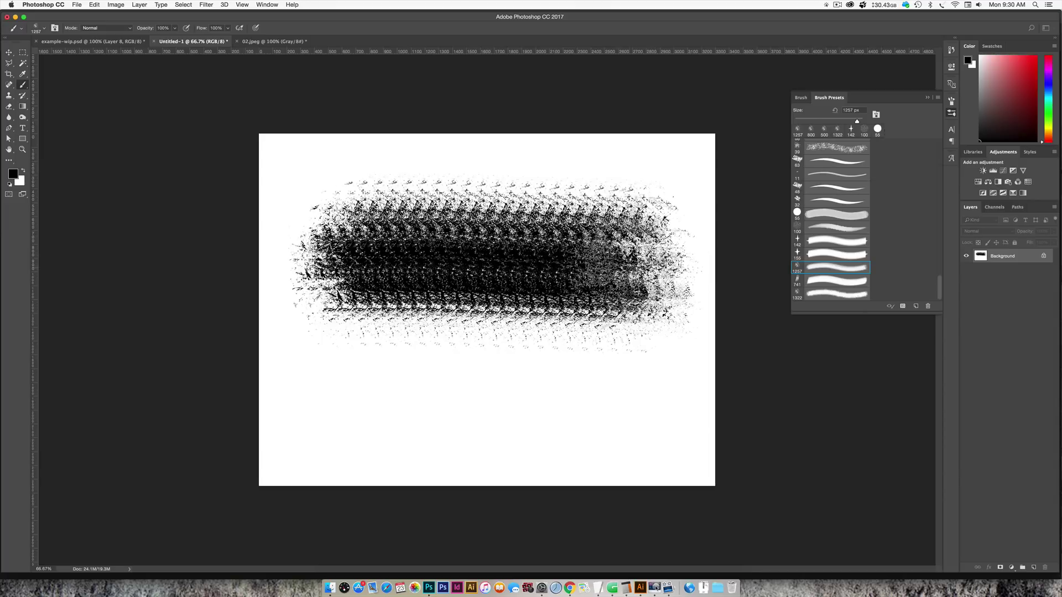
{"action": "key", "text": "super+shift+z"}
{"action": "key", "text": "super+shift+z"}
{"action": "key", "text": "super+shift+z"}
{"action": "key", "text": "super+shift+z"}
{"action": "key", "text": "super+shift+z"}
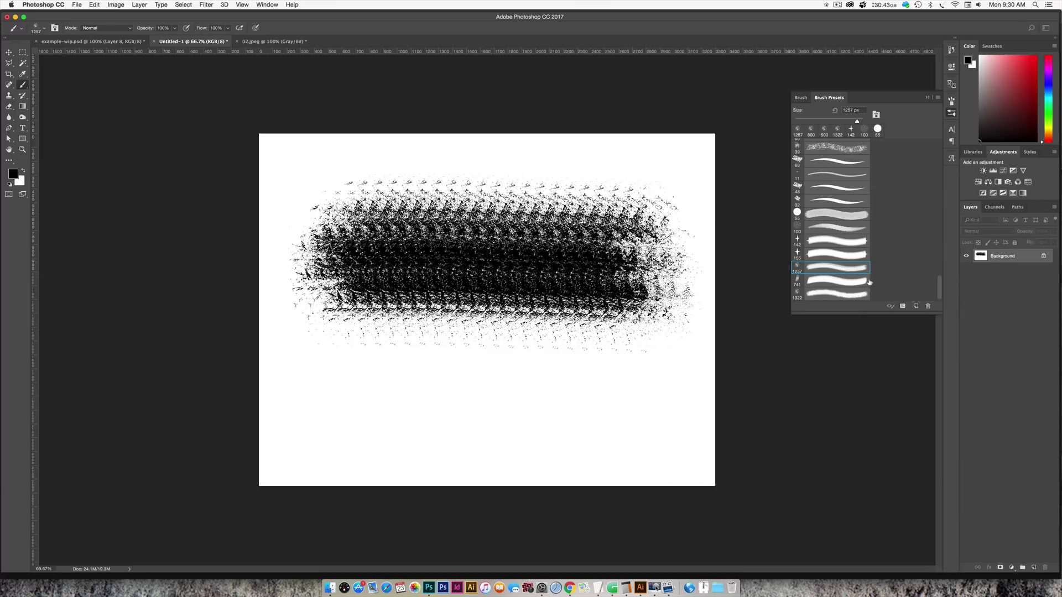
Paint a second, slightly smaller stroke across the lower canvas with the 1322 px preset.
{"action": "left_click", "coordinate": [852, 292]}
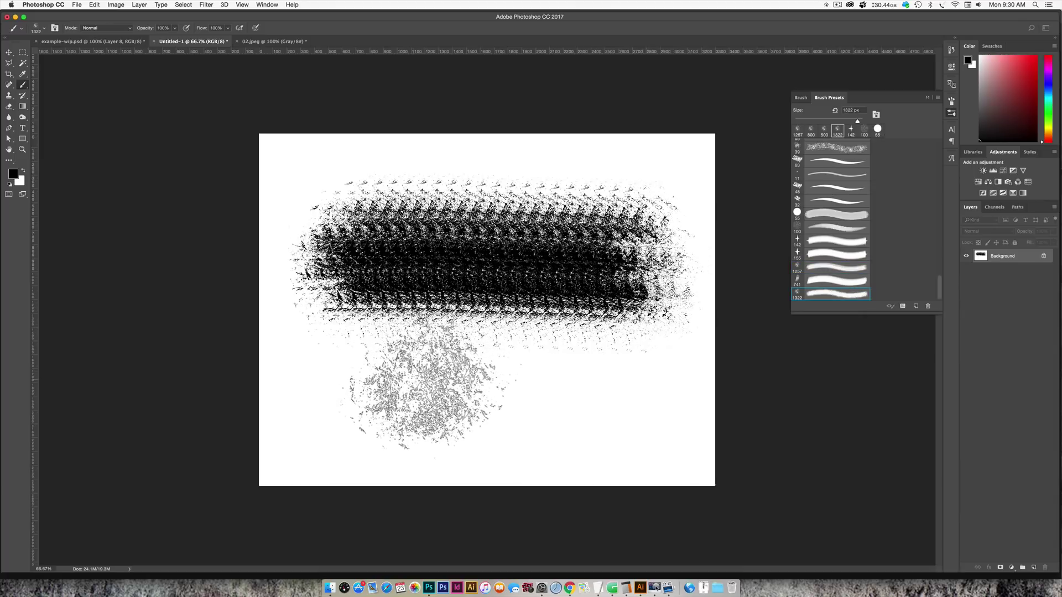
{"action": "key", "text": "bracketleft"}
{"action": "key", "text": "bracketleft"}
{"action": "key", "text": "bracketleft"}
{"action": "key", "text": "bracketleft"}
{"action": "key", "text": "bracketleft"}
{"action": "left_click_drag", "start_coordinate": [326, 404], "coordinate": [649, 413]}
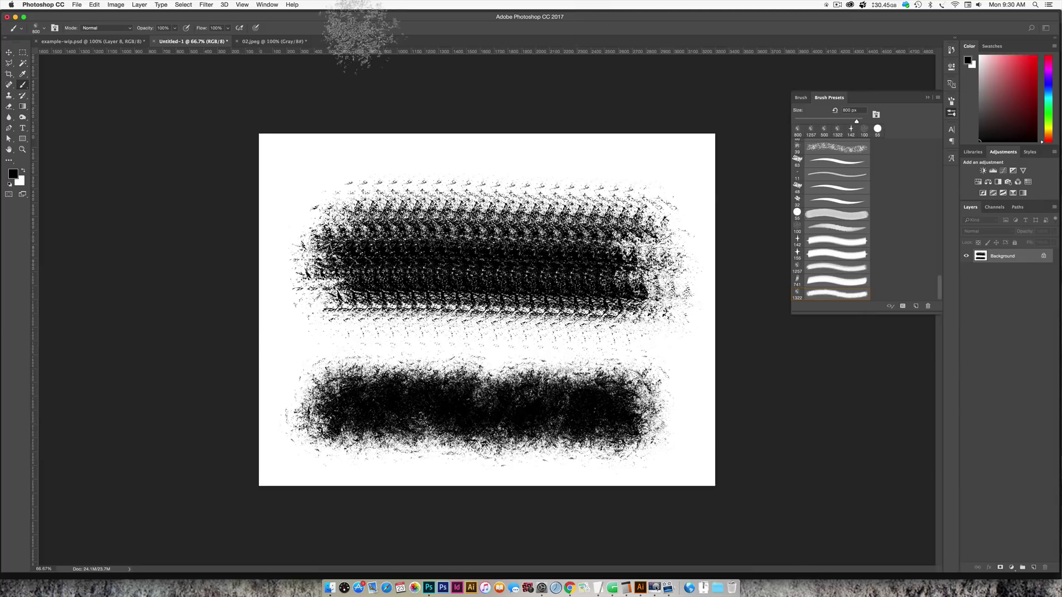
Go to 02.jpeg with the floating brush presets list closed and the Move tool active.
{"action": "left_click", "coordinate": [272, 41]}
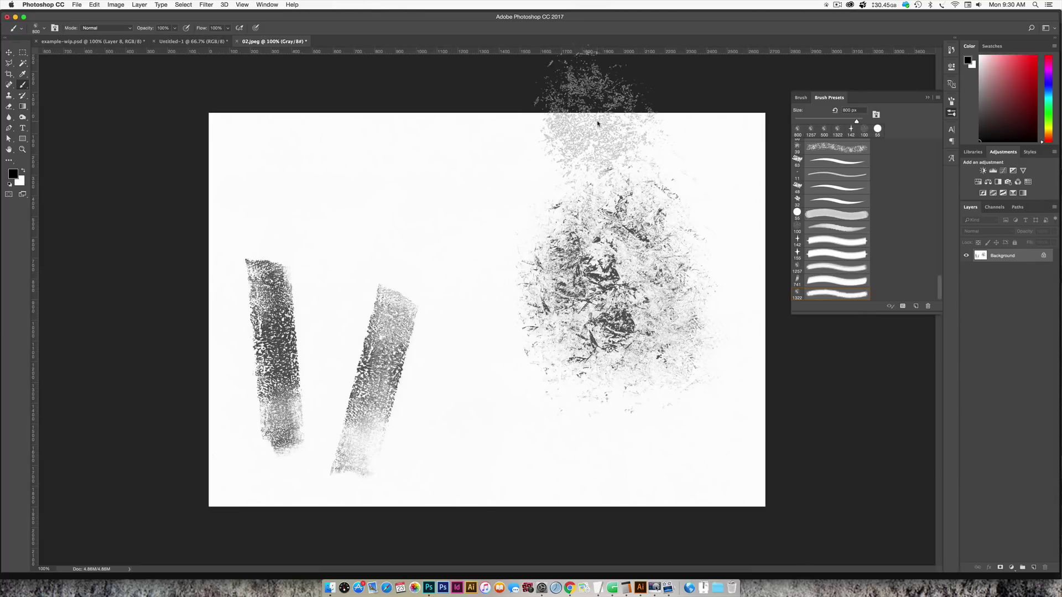
{"action": "left_click", "coordinate": [927, 98]}
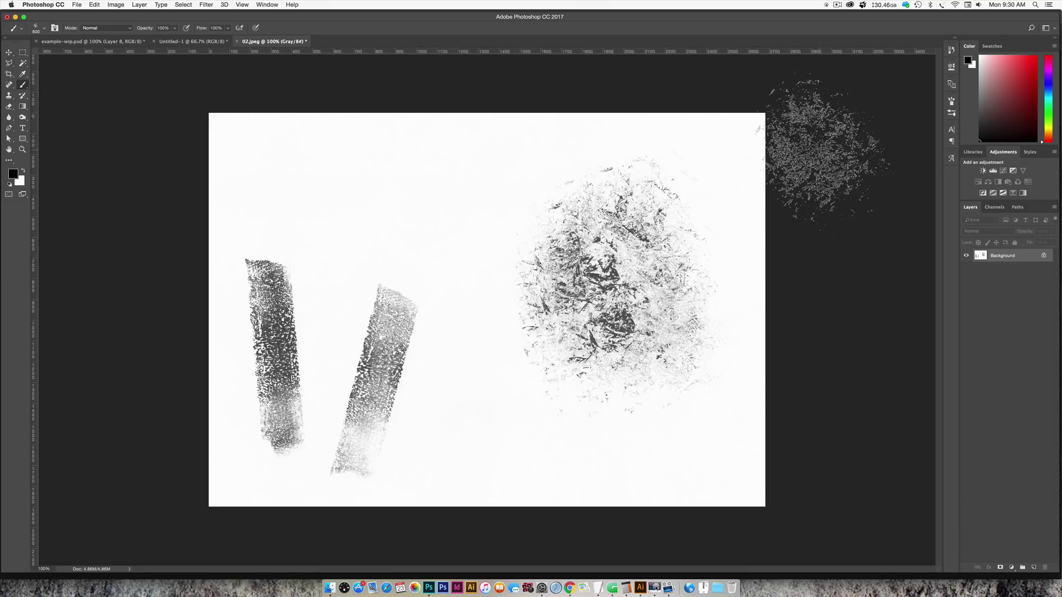
{"action": "key", "text": "v"}
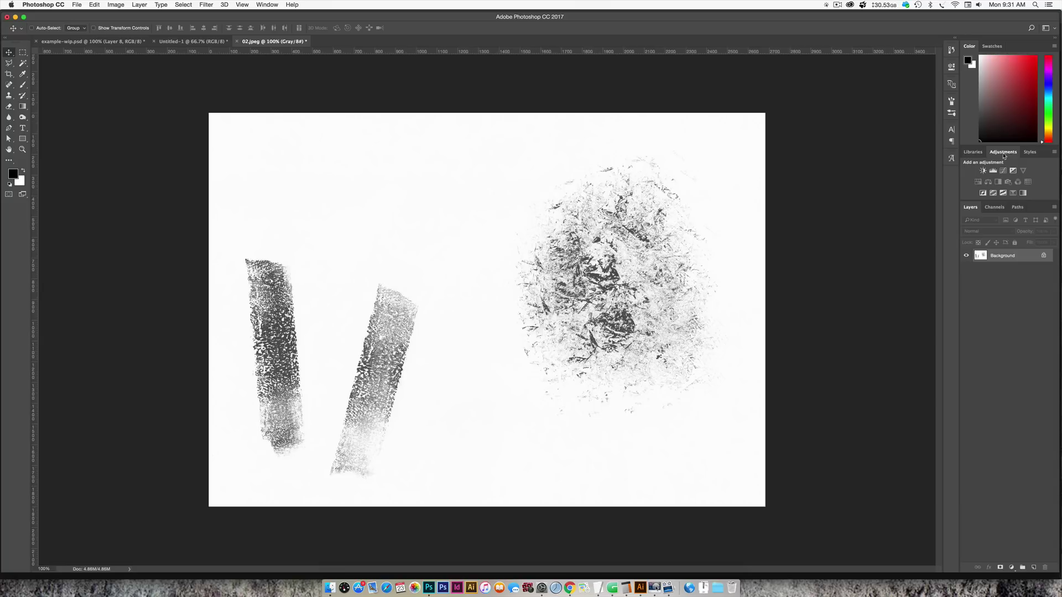
Add a Levels adjustment layer with input levels set to 101 and 218.
{"action": "left_click", "coordinate": [266, 5]}
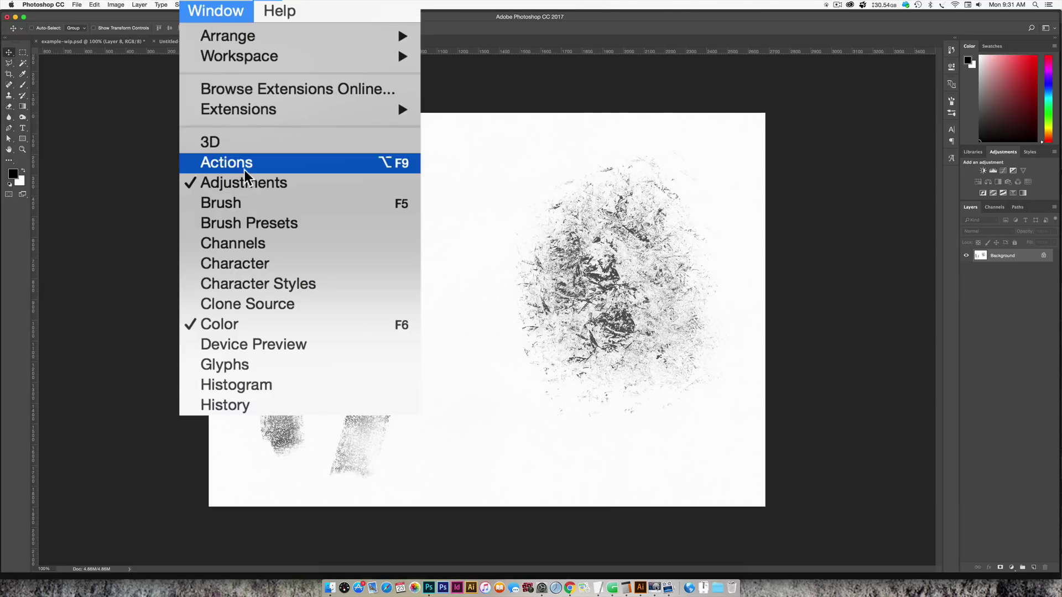
{"action": "left_click", "coordinate": [568, 91]}
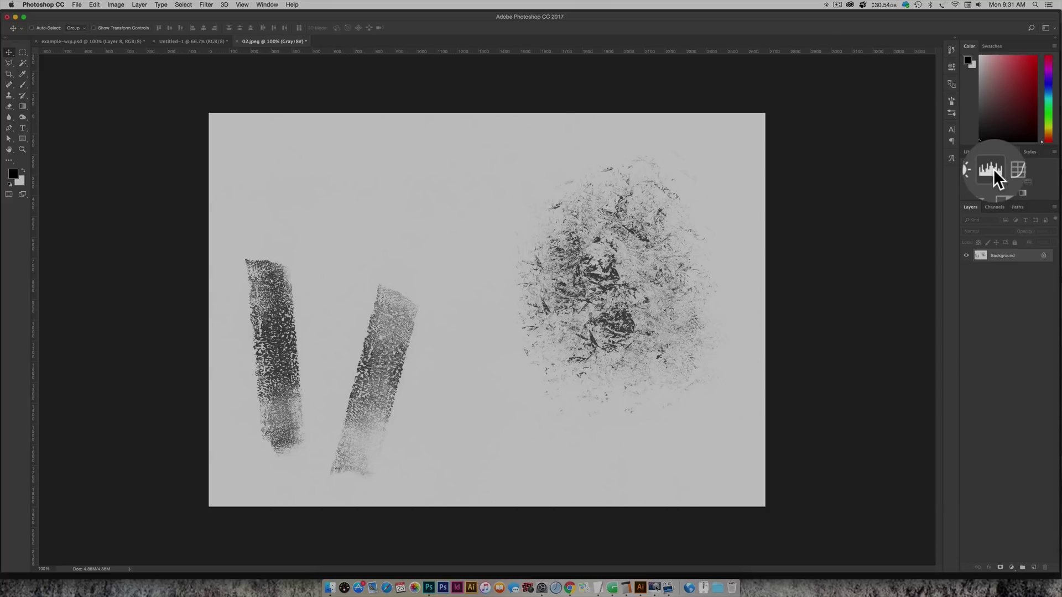
{"action": "left_click", "coordinate": [993, 170]}
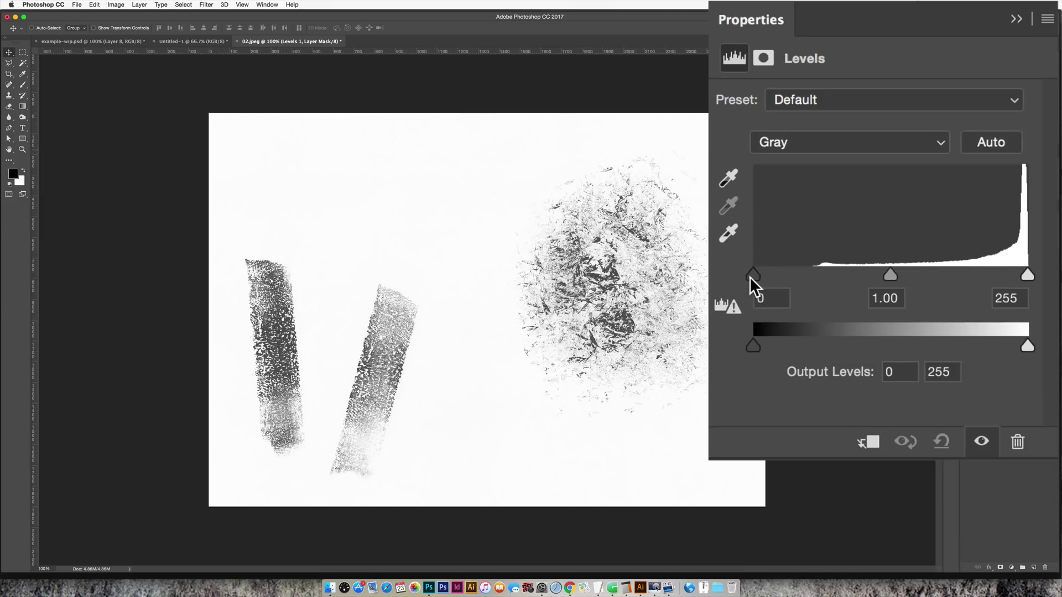
{"action": "left_click_drag", "start_coordinate": [752, 275], "coordinate": [861, 277]}
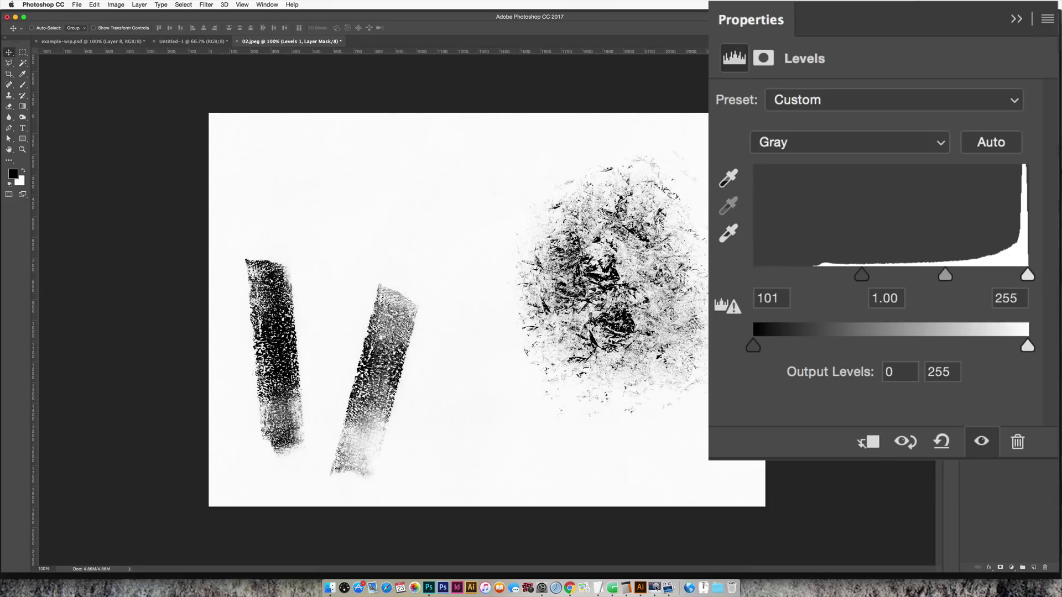
{"action": "left_click_drag", "start_coordinate": [1026, 275], "coordinate": [987, 273]}
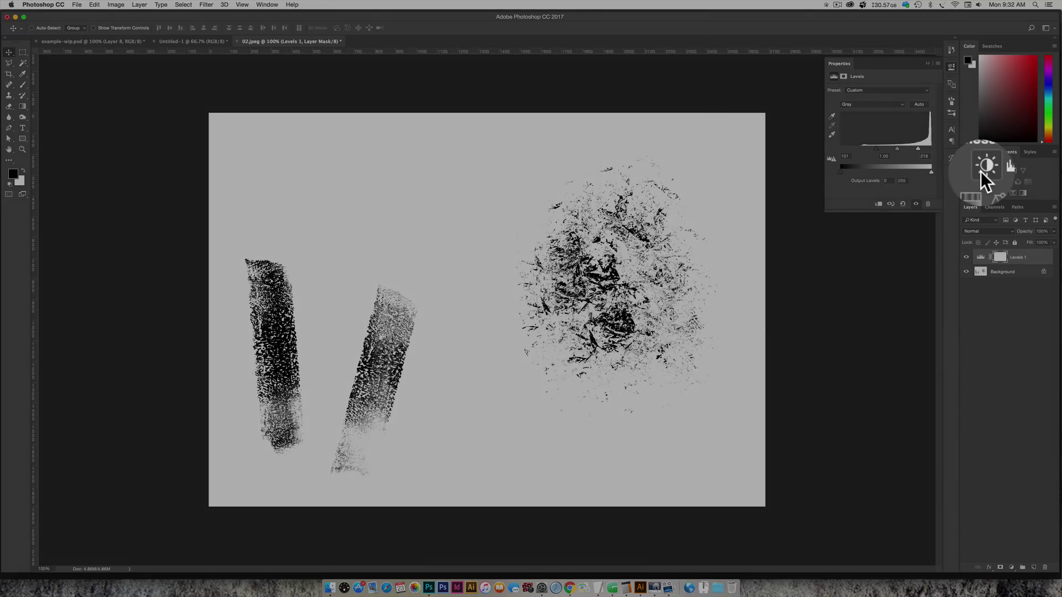
Add a Brightness/Contrast adjustment layer with brightness -72 and contrast 51.
{"action": "left_click", "coordinate": [981, 172]}
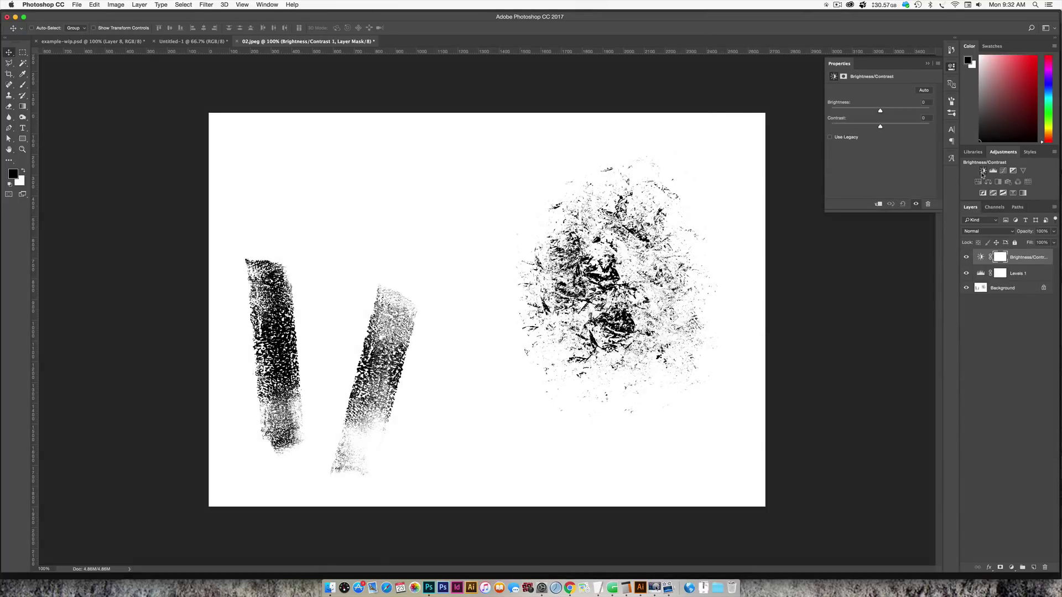
{"action": "left_click_drag", "start_coordinate": [880, 127], "coordinate": [825, 139]}
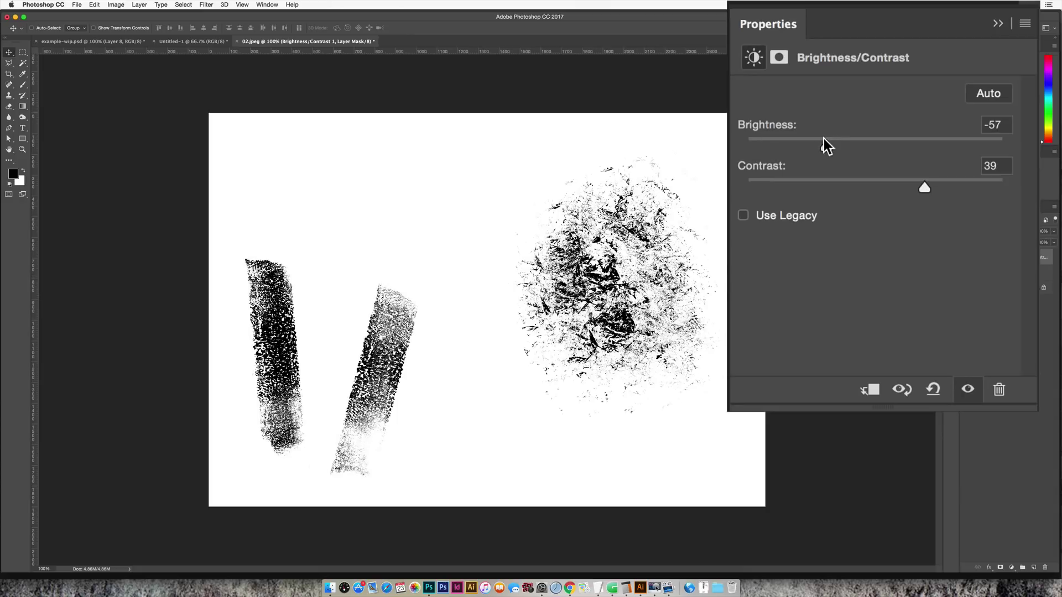
{"action": "left_click_drag", "start_coordinate": [823, 139], "coordinate": [813, 139]}
{"action": "left_click_drag", "start_coordinate": [927, 190], "coordinate": [940, 189]}
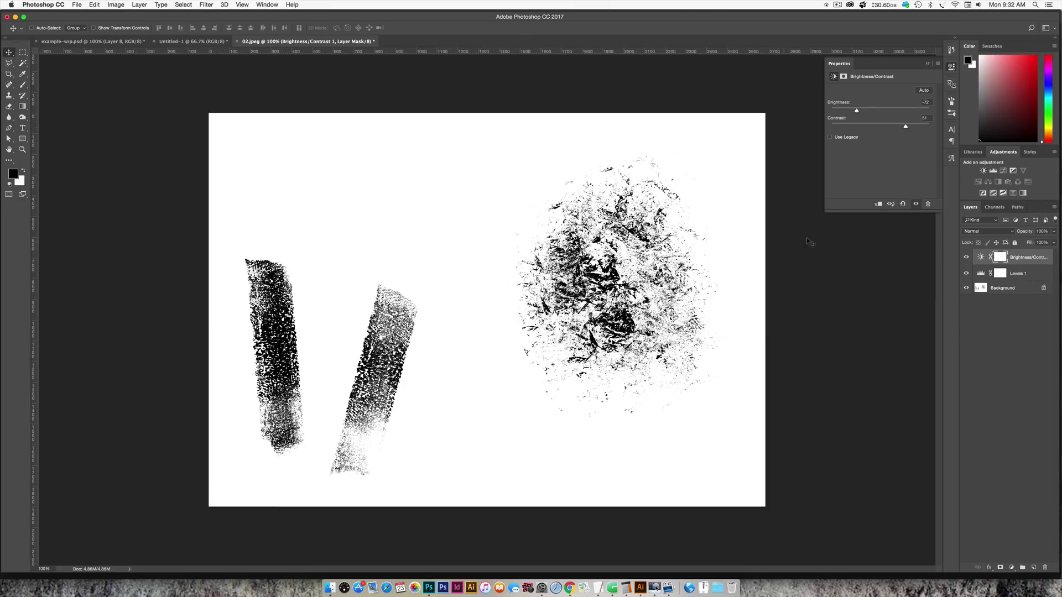
Convert Background to Layer 0 and merge it with both adjustment layers into one.
{"action": "double_click", "coordinate": [1026, 289]}
{"action": "left_click", "coordinate": [606, 269]}
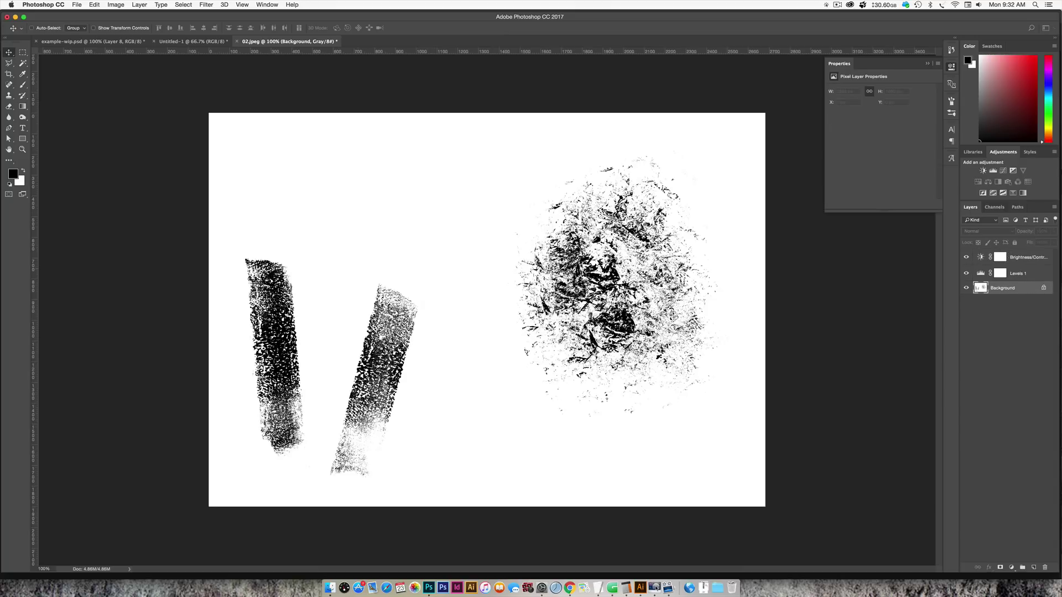
{"action": "left_click", "coordinate": [1035, 257], "text": "shift"}
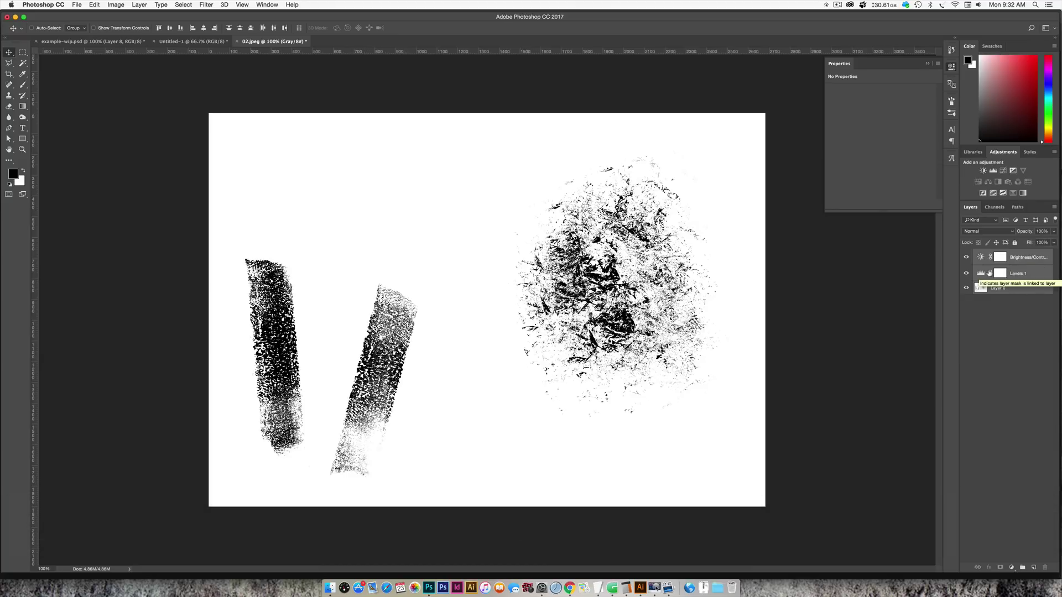
{"action": "right_click", "coordinate": [1018, 274]}
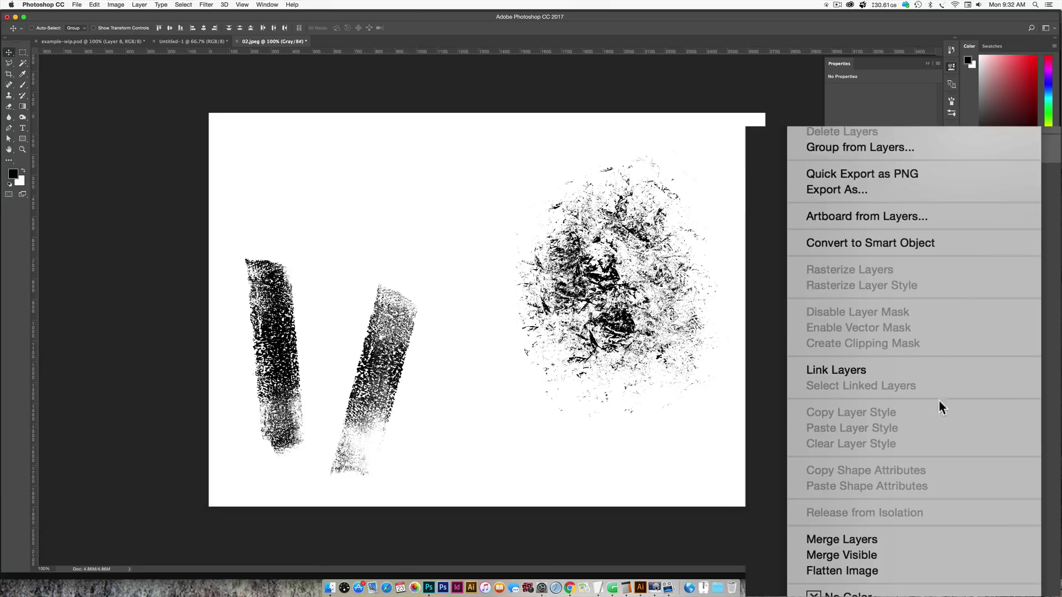
{"action": "left_click", "coordinate": [884, 534]}
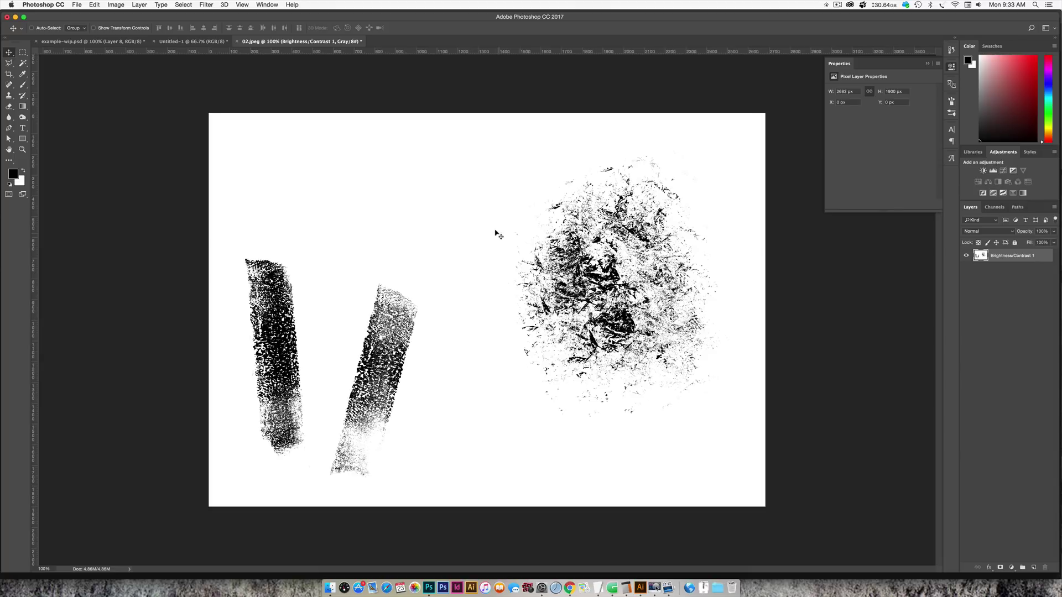
Delete all white pixels using Magic Wand plus Select Similar, then deselect.
{"action": "key", "text": "w"}
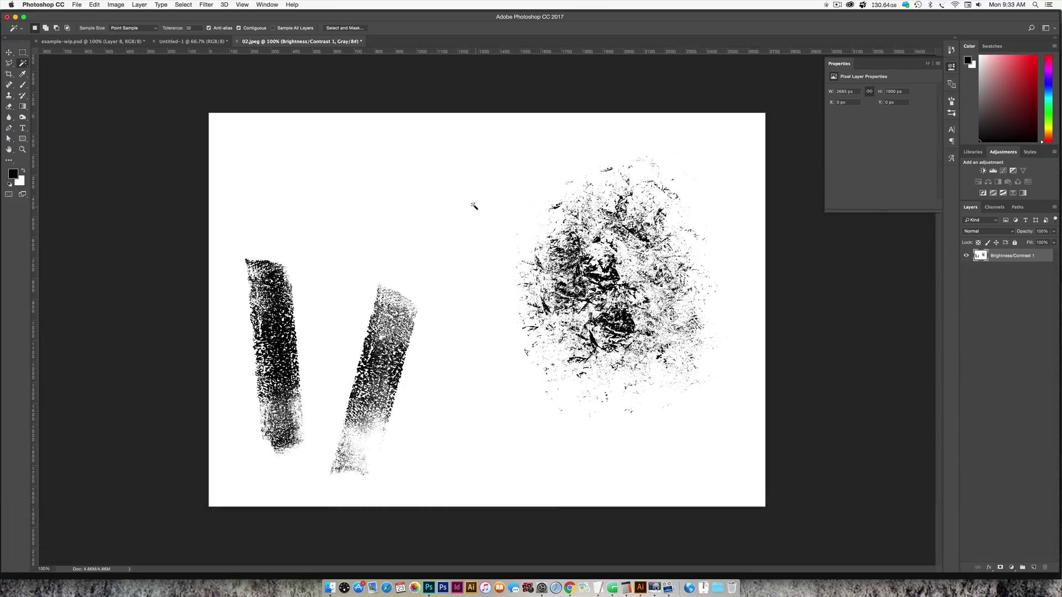
{"action": "left_click", "coordinate": [490, 205]}
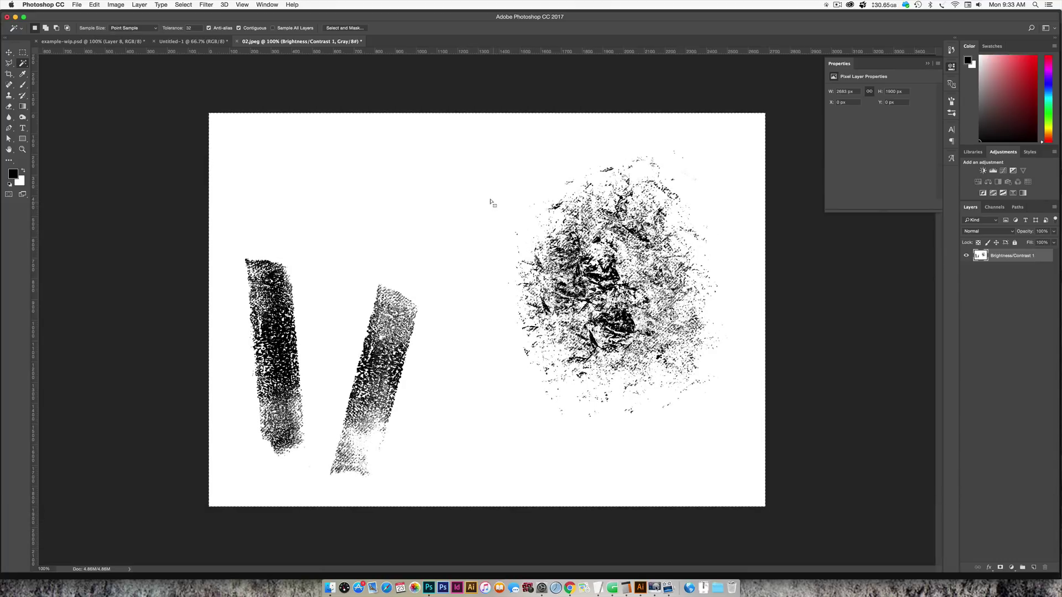
{"action": "left_click", "coordinate": [183, 5]}
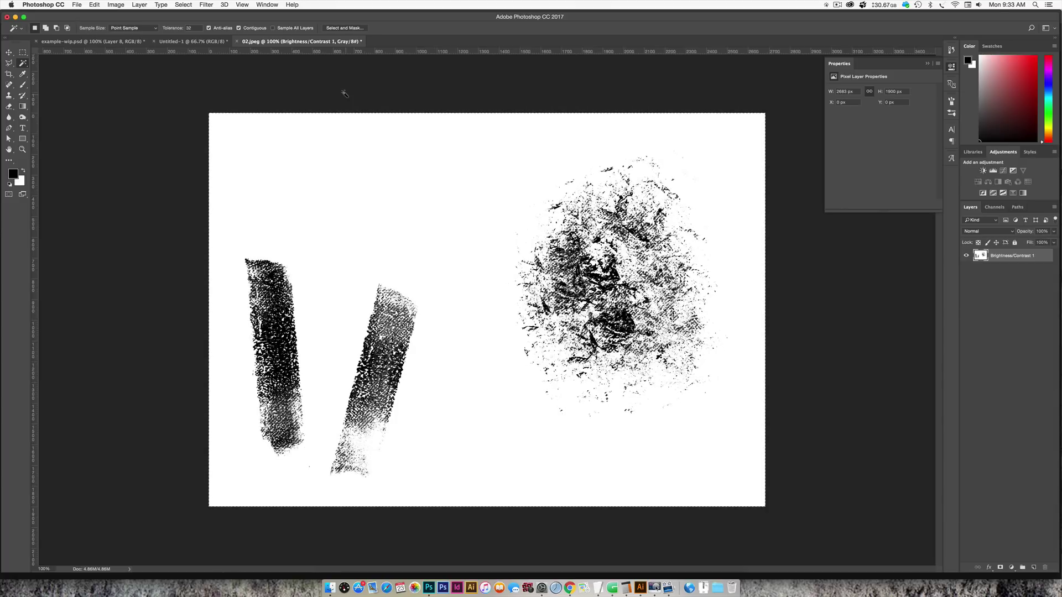
{"action": "key", "text": "BackSpace"}
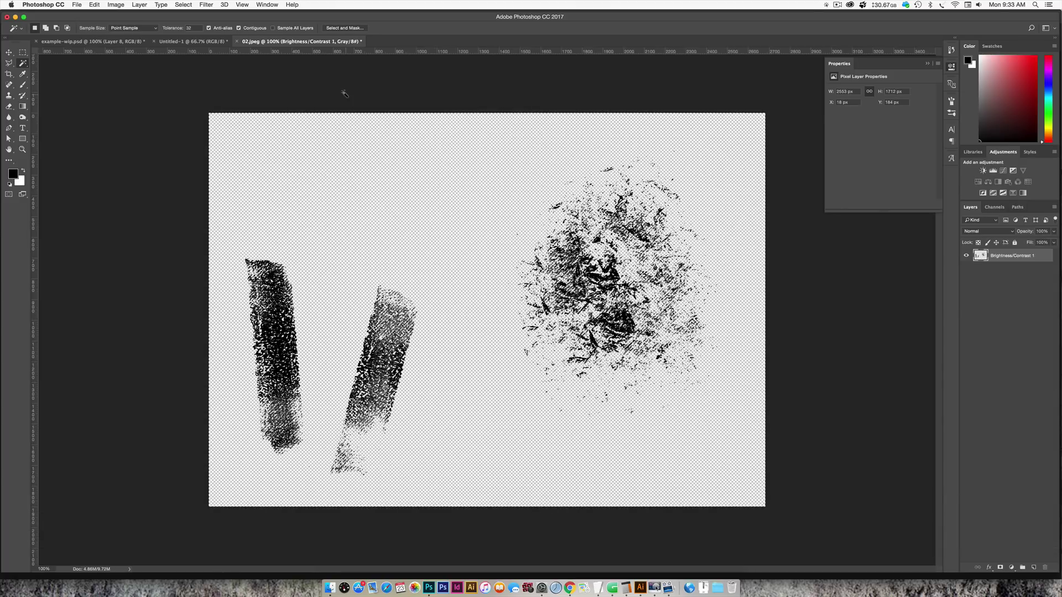
{"action": "key", "text": "super+d"}
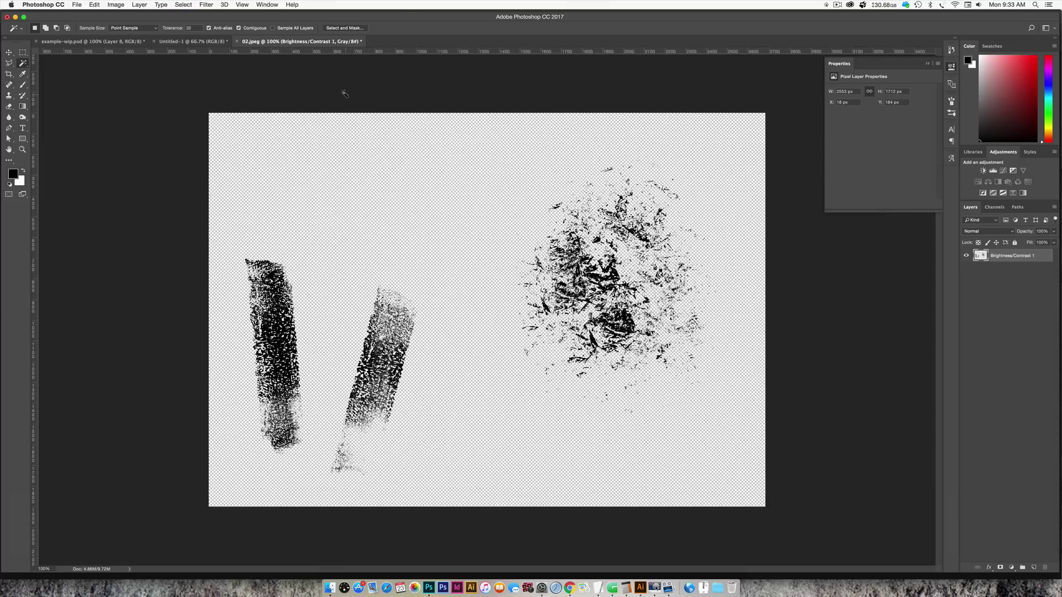
{"action": "key", "text": "m"}
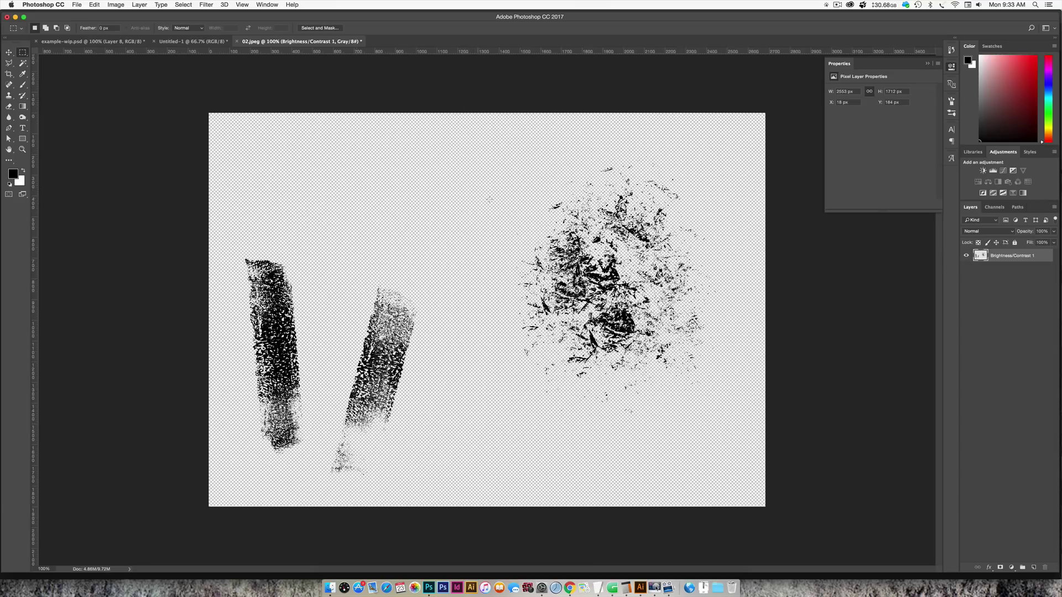
Marquee the right-hand grit scribble and define it as a brush preset named 'texture1'.
{"action": "mouse_move", "coordinate": [497, 154]}
{"action": "left_mouse_down"}
{"action": "mouse_move", "coordinate": [653, 382]}
{"action": "mouse_move", "coordinate": [722, 421]}
{"action": "mouse_move", "coordinate": [555, 178]}
{"action": "mouse_move", "coordinate": [670, 330]}
{"action": "mouse_move", "coordinate": [716, 421]}
{"action": "mouse_move", "coordinate": [726, 421]}
{"action": "left_mouse_up"}
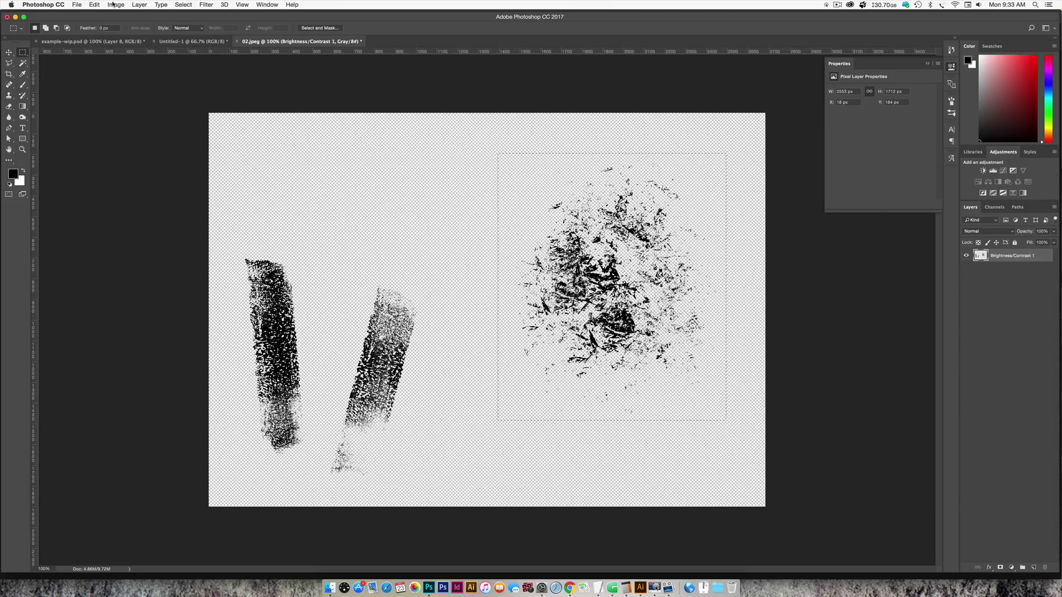
{"action": "left_click", "coordinate": [94, 5]}
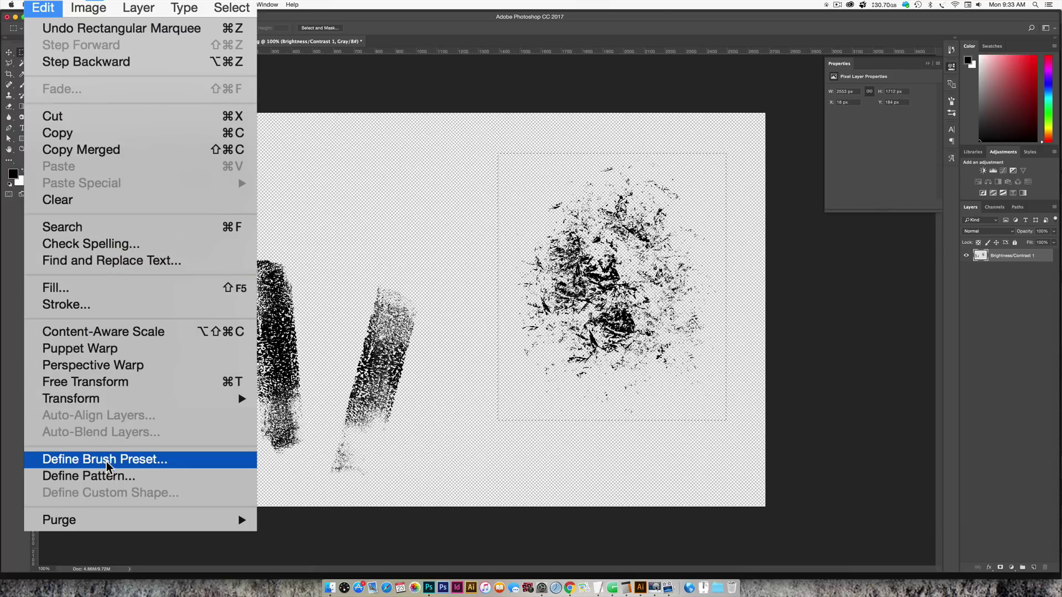
{"action": "left_click", "coordinate": [105, 459]}
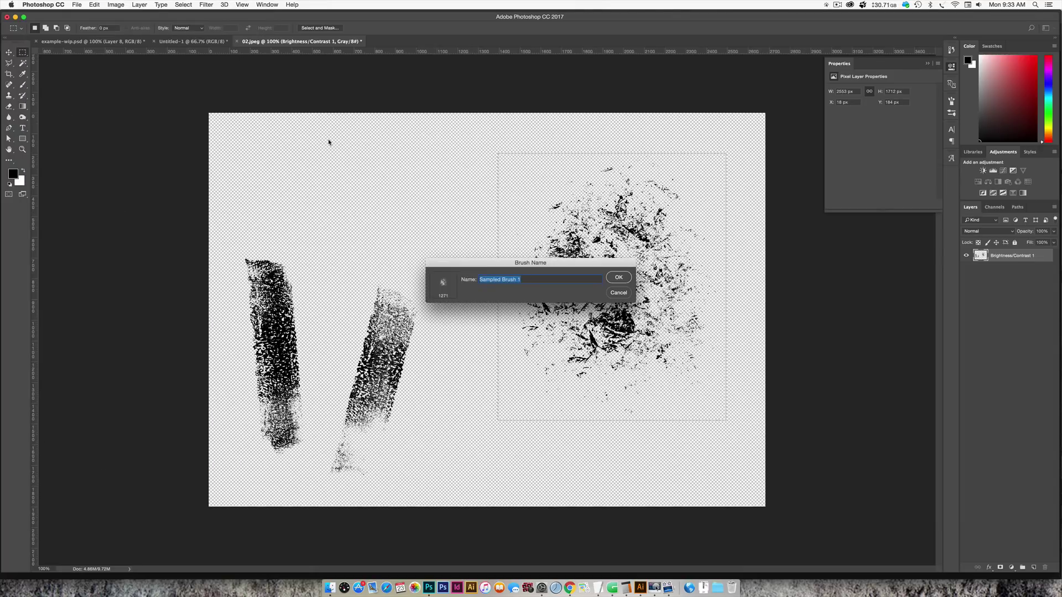
{"action": "type", "text": "texture1"}
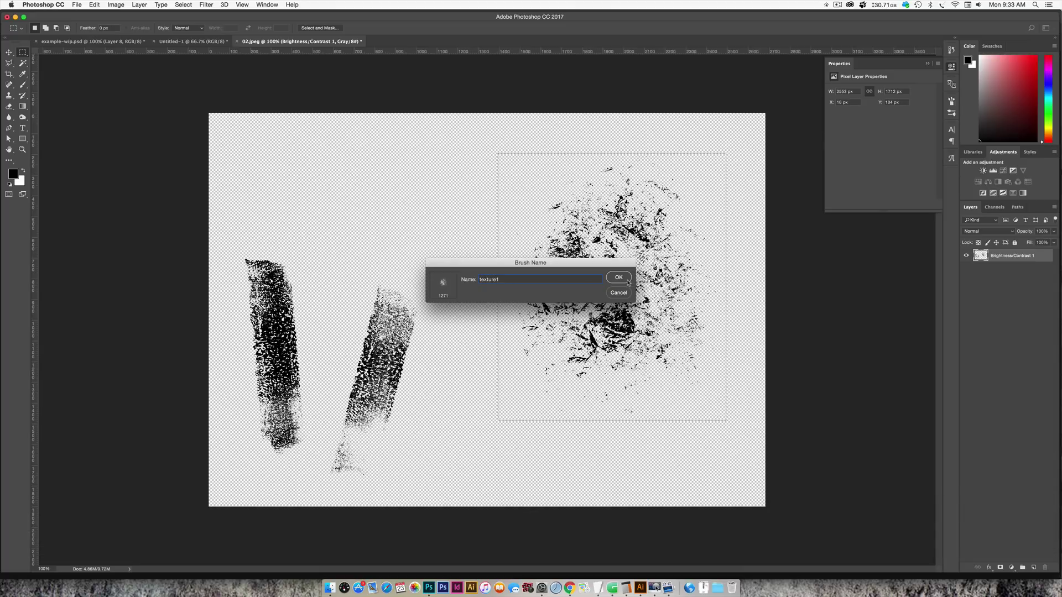
{"action": "key", "text": "Return"}
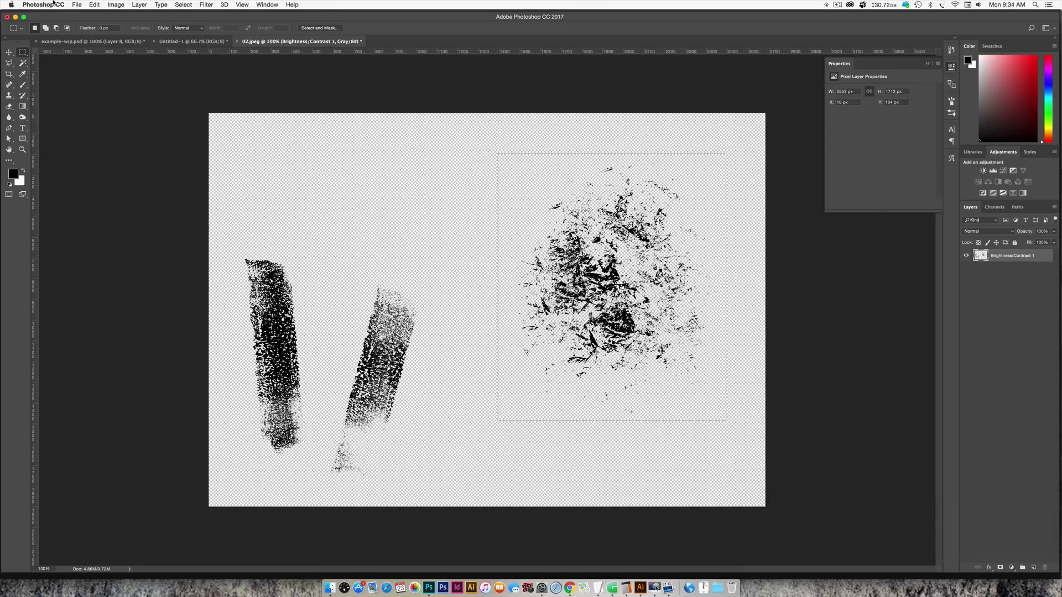
Undo all test strokes on Untitled-1 and try one stroke with the new texture brush.
{"action": "left_click", "coordinate": [174, 42]}
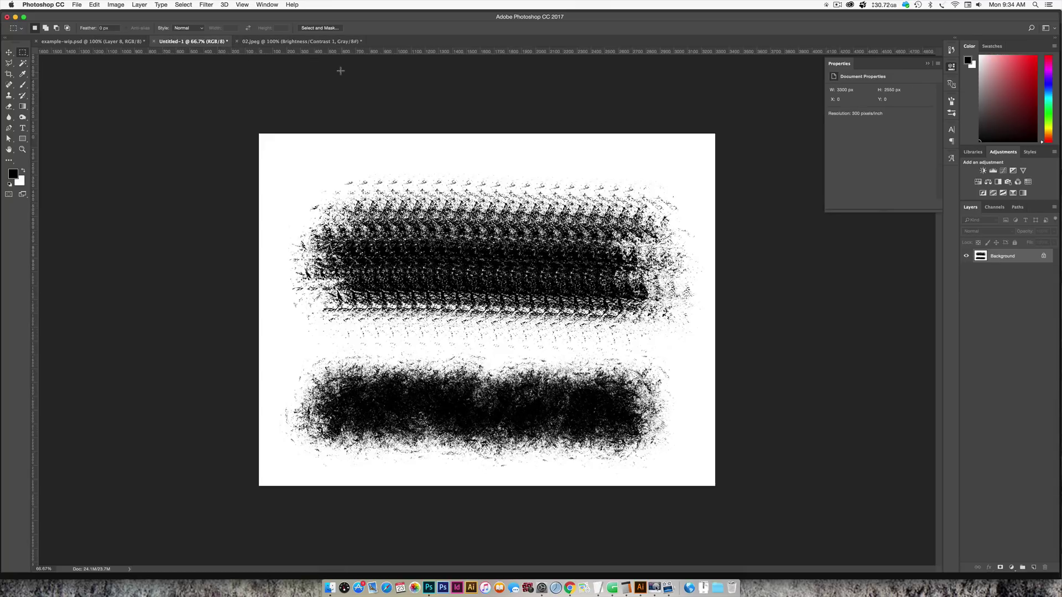
{"action": "key", "text": "super+z"}
{"action": "key", "text": "alt+super+z"}
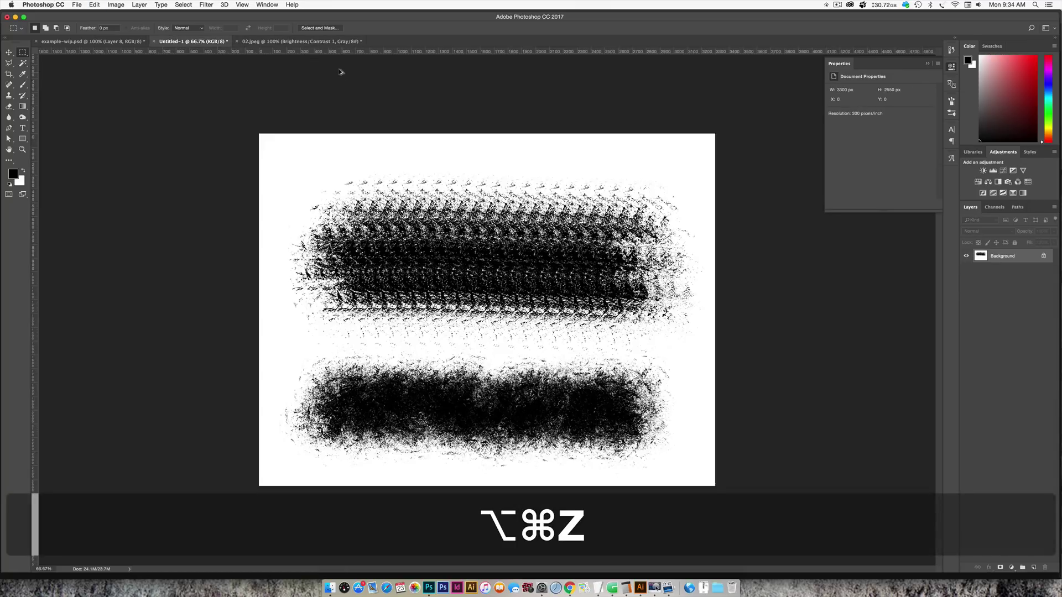
{"action": "key", "text": "alt+super+z"}
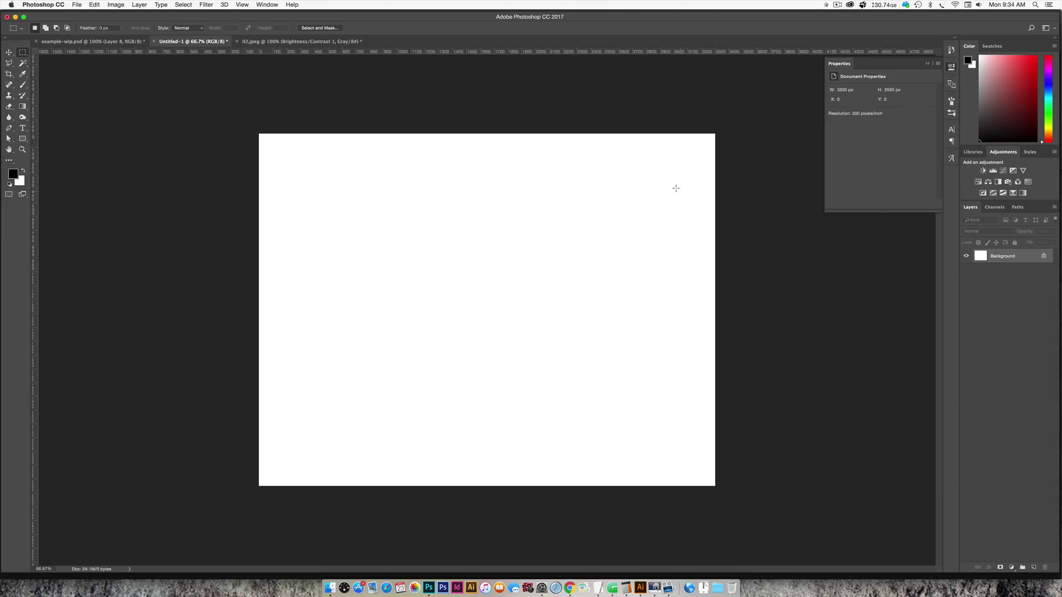
{"action": "key", "text": "b"}
{"action": "mouse_move", "coordinate": [370, 299]}
{"action": "left_mouse_down"}
{"action": "mouse_move", "coordinate": [575, 265]}
{"action": "mouse_move", "coordinate": [598, 277]}
{"action": "left_mouse_up"}
{"action": "key", "text": "super+z"}
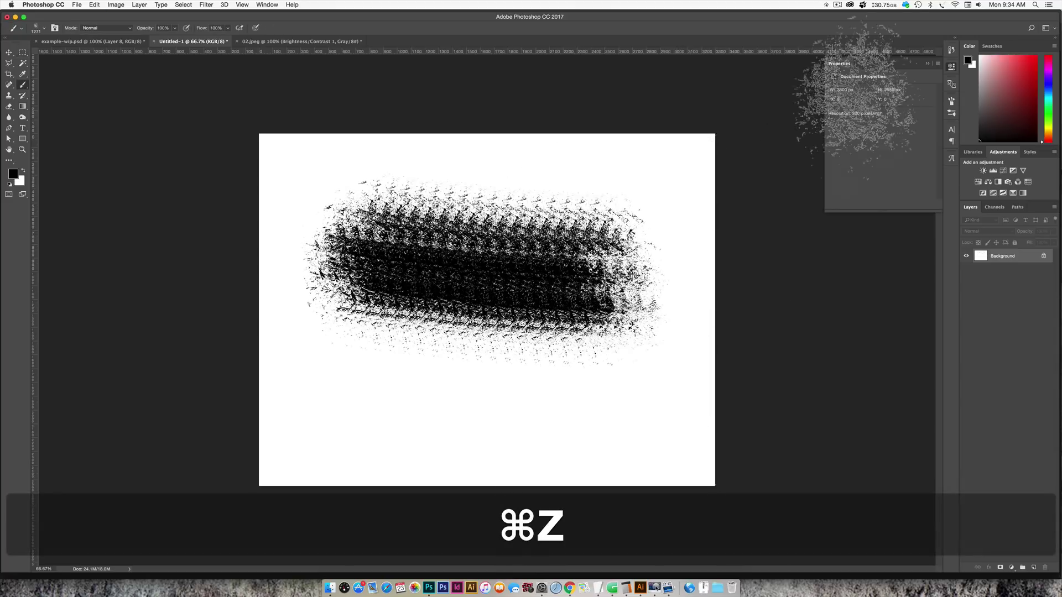
Bring up the Brush settings panel, testing and undoing another stroke along the way.
{"action": "left_click", "coordinate": [950, 105]}
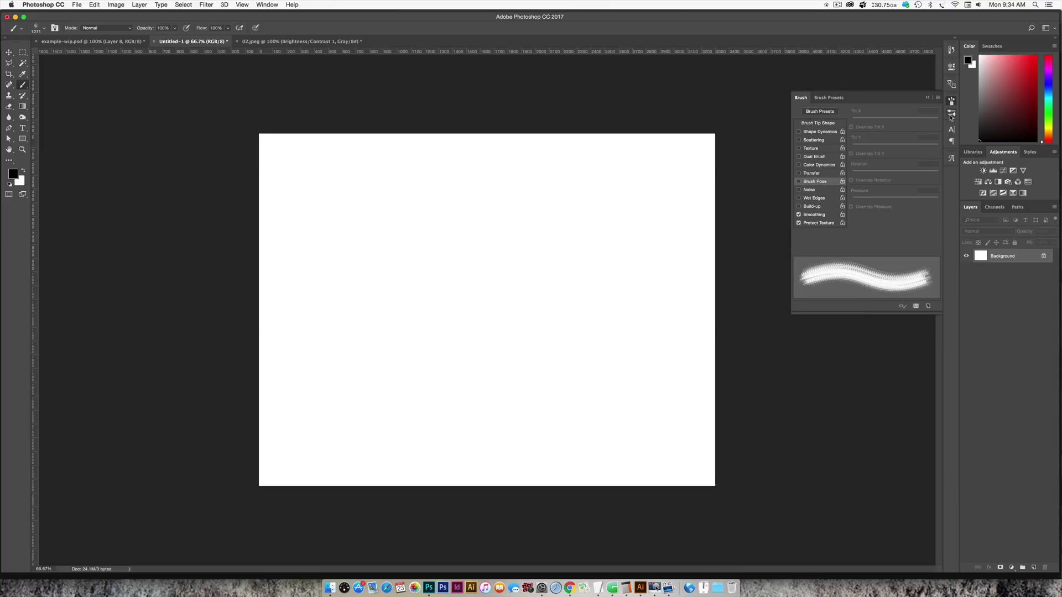
{"action": "left_click", "coordinate": [951, 114]}
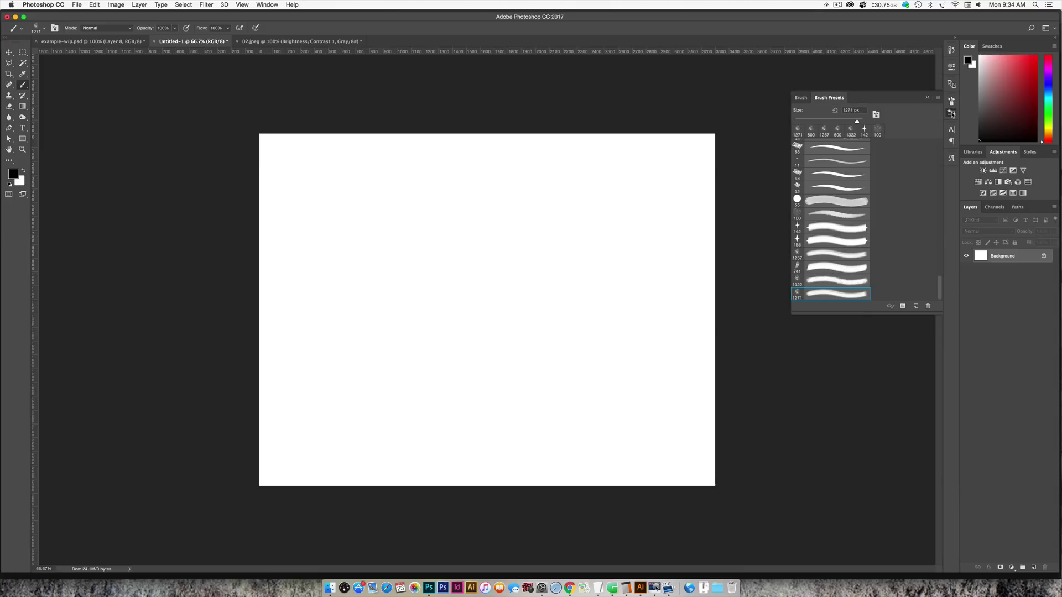
{"action": "left_click", "coordinate": [267, 5]}
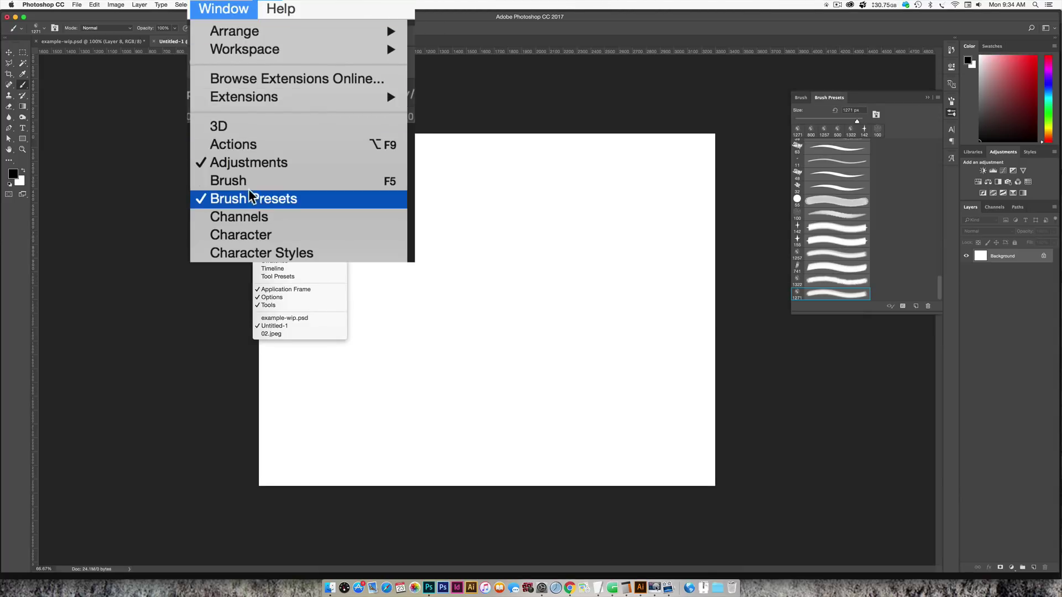
{"action": "left_click", "coordinate": [922, 123]}
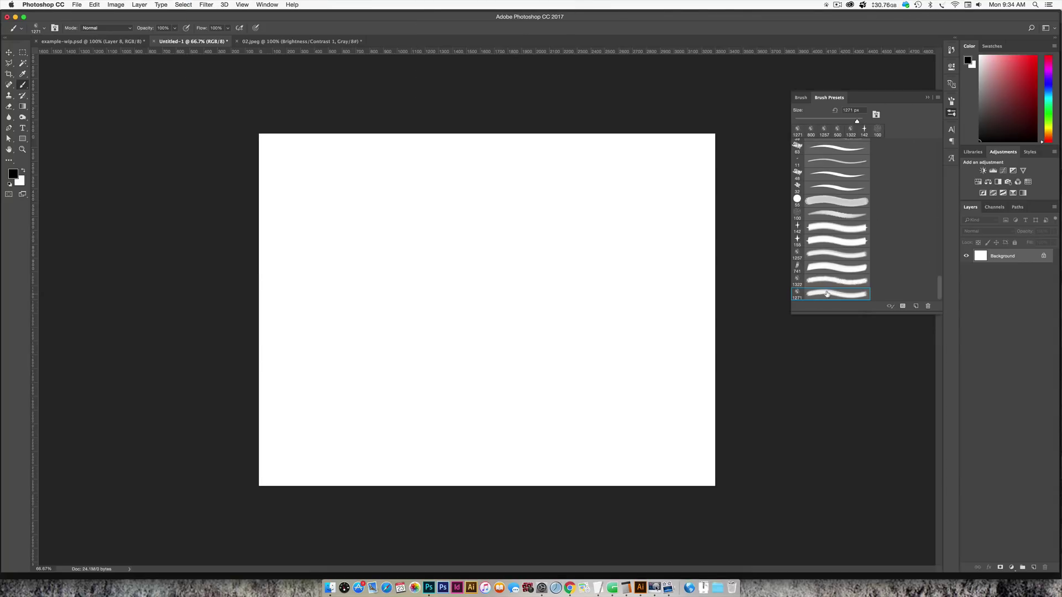
{"action": "left_click_drag", "start_coordinate": [417, 264], "coordinate": [617, 267]}
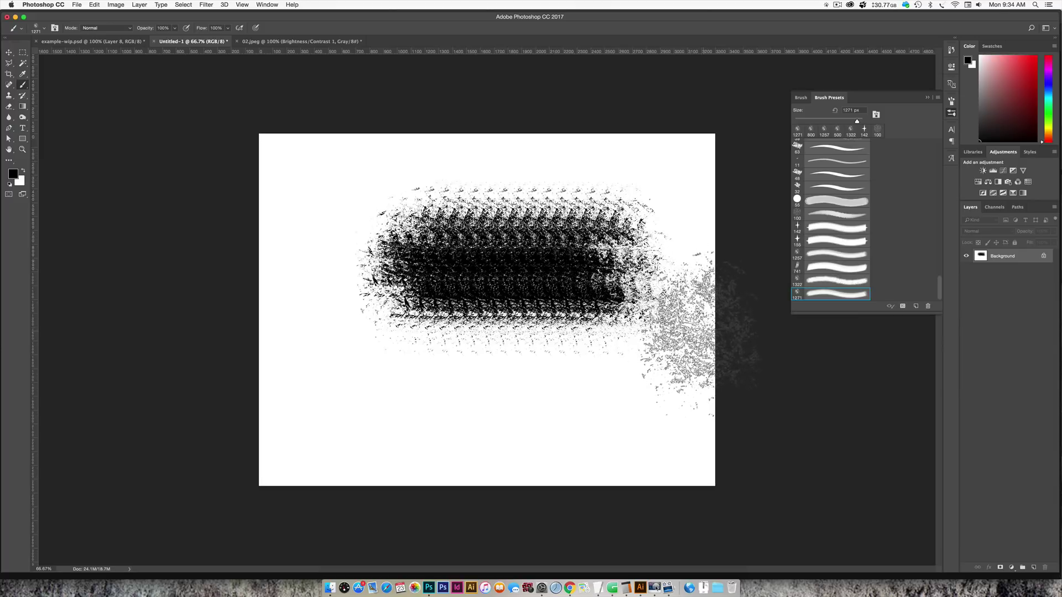
{"action": "key", "text": "super+z"}
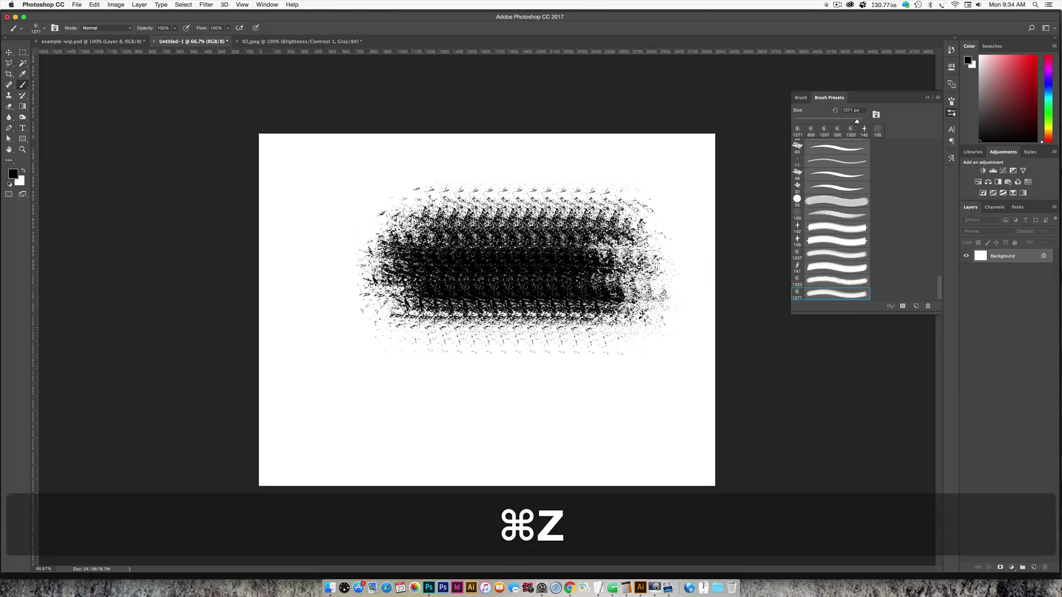
{"action": "left_click", "coordinate": [800, 98]}
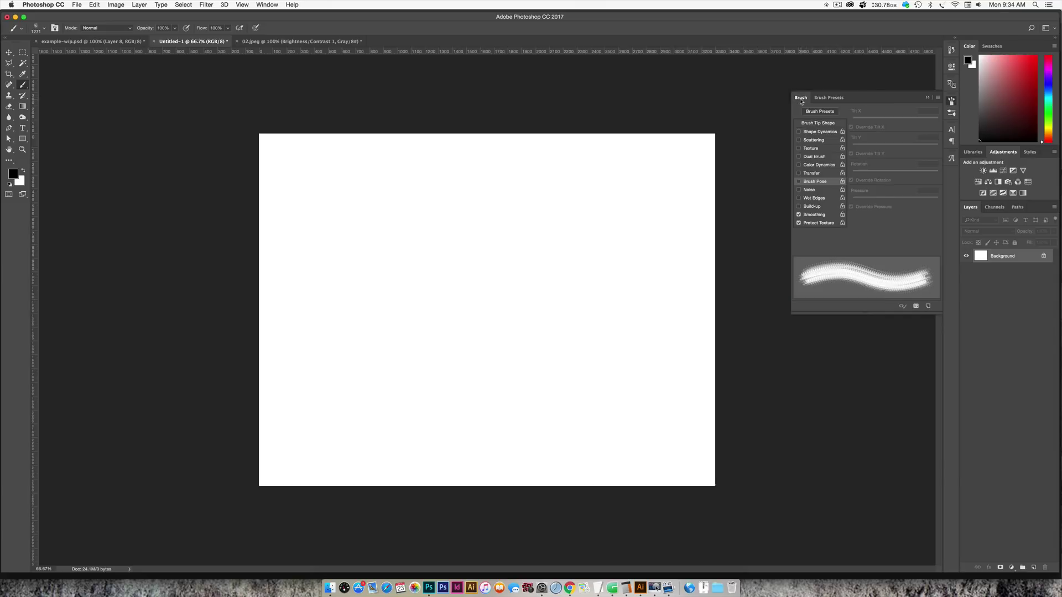
{"action": "left_click", "coordinate": [268, 4]}
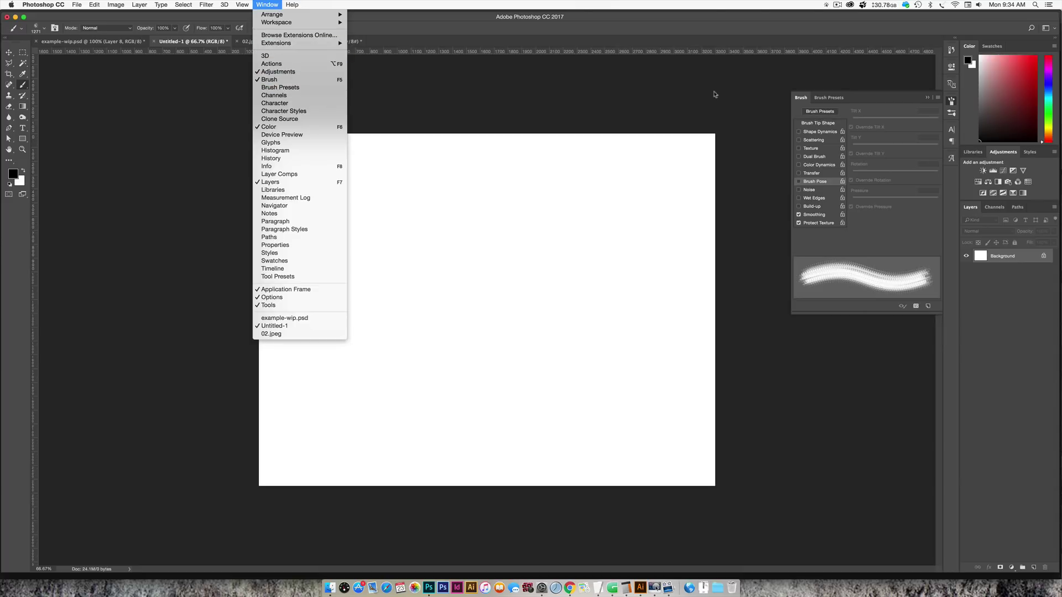
Set the brush tip spacing to 6% and test it with a stroke, then undo.
{"action": "left_click", "coordinate": [869, 108]}
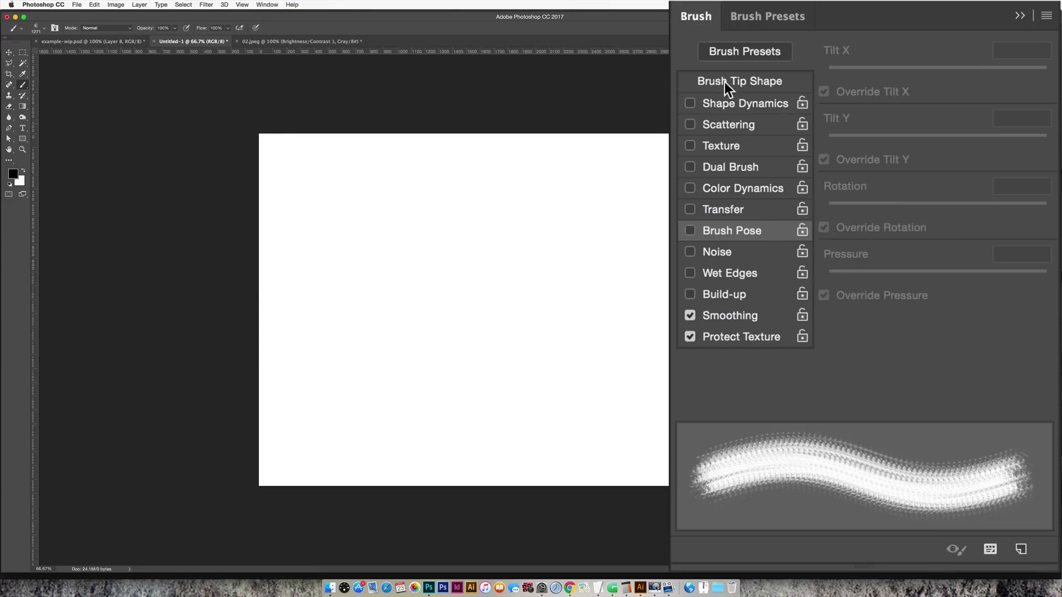
{"action": "left_click", "coordinate": [743, 81]}
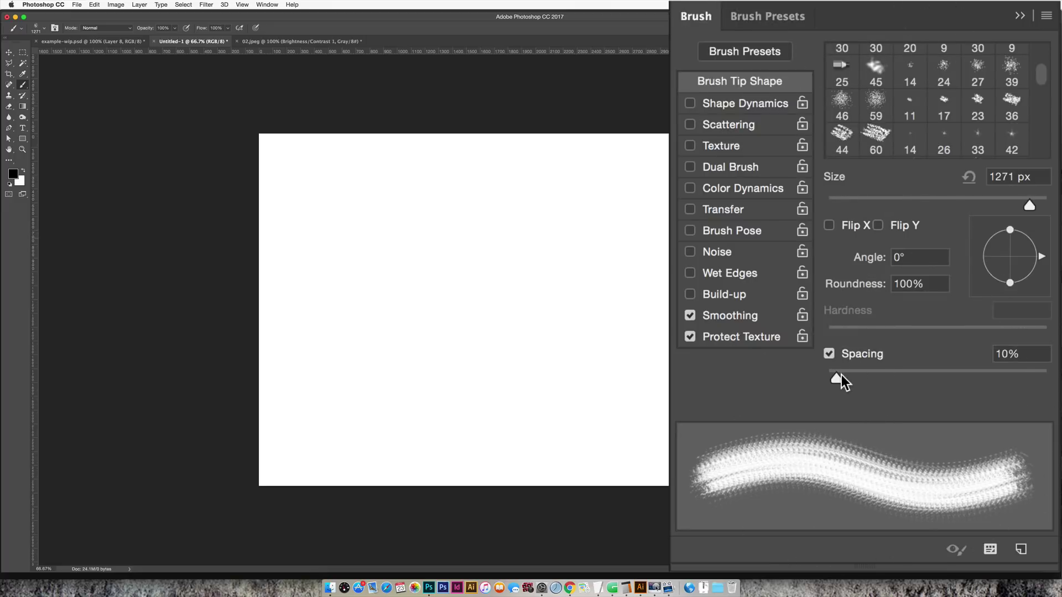
{"action": "left_click", "coordinate": [1007, 354]}
{"action": "type", "text": "6"}
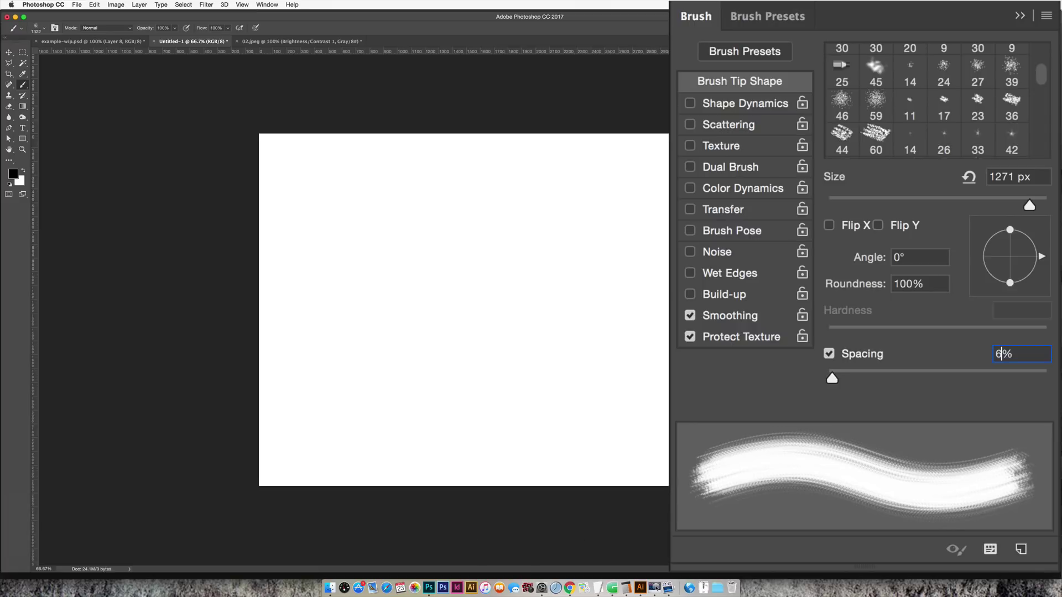
{"action": "mouse_move", "coordinate": [347, 284]}
{"action": "left_mouse_down"}
{"action": "mouse_move", "coordinate": [603, 291]}
{"action": "mouse_move", "coordinate": [498, 299]}
{"action": "mouse_move", "coordinate": [525, 255]}
{"action": "mouse_move", "coordinate": [597, 238]}
{"action": "left_mouse_up"}
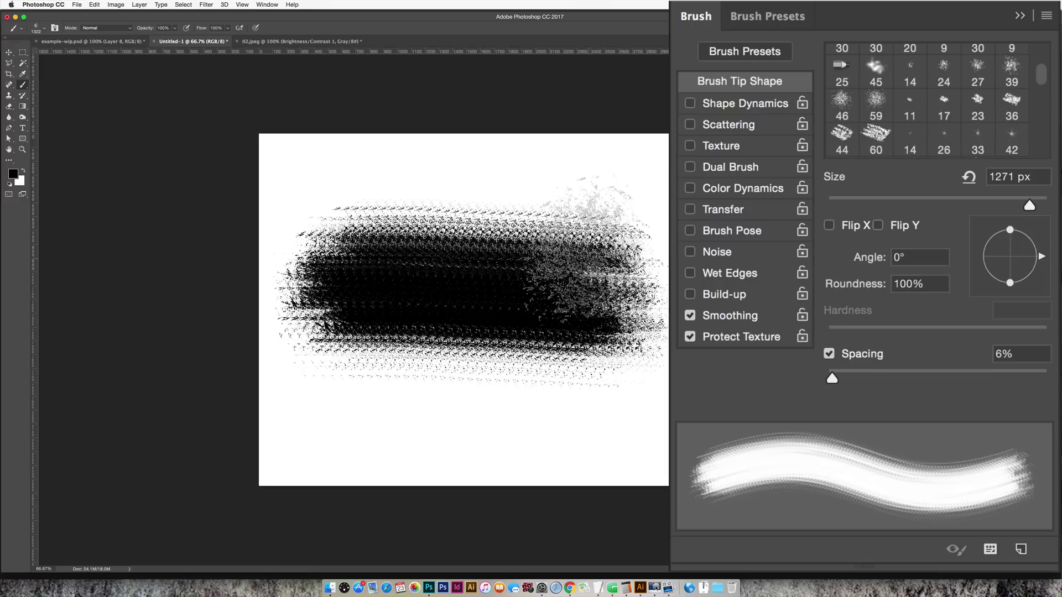
{"action": "key", "text": "super+z"}
{"action": "key", "text": "super+z"}
{"action": "key", "text": "super+z"}
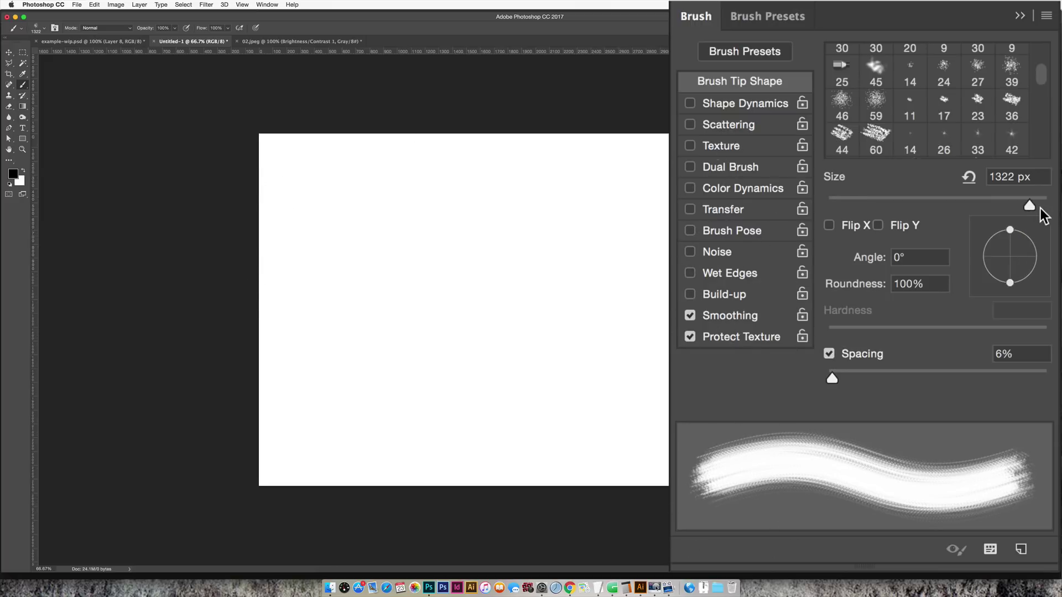
Adjust the brush size and rotate the tip angle to about -7°, undoing test strokes.
{"action": "left_click_drag", "start_coordinate": [1029, 205], "coordinate": [982, 205]}
{"action": "left_click_drag", "start_coordinate": [1009, 203], "coordinate": [1014, 202]}
{"action": "left_click", "coordinate": [1030, 206]}
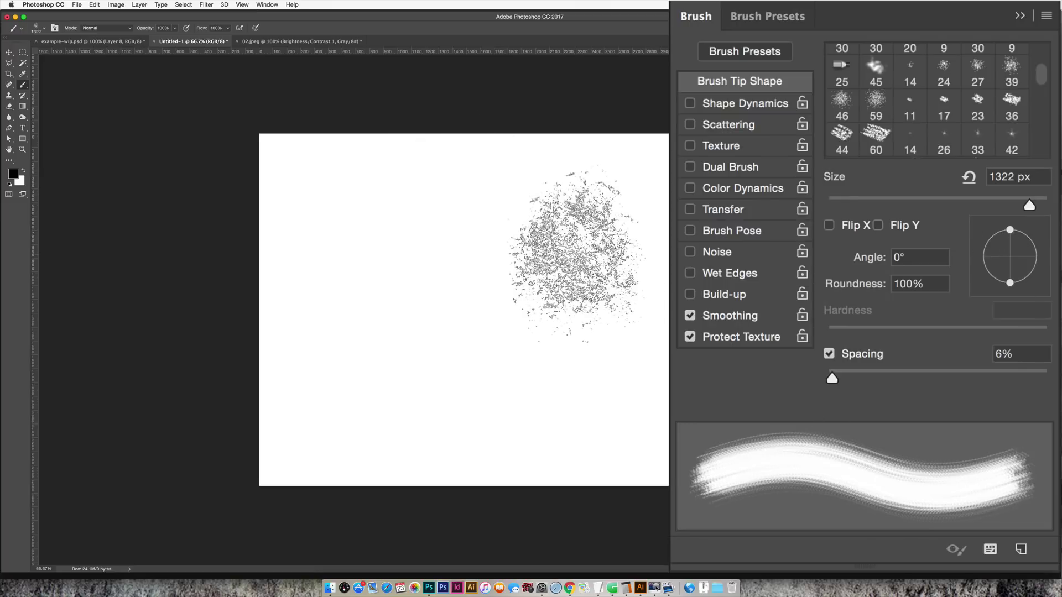
{"action": "mouse_move", "coordinate": [376, 277]}
{"action": "left_mouse_down"}
{"action": "mouse_move", "coordinate": [477, 253]}
{"action": "mouse_move", "coordinate": [558, 260]}
{"action": "left_mouse_up"}
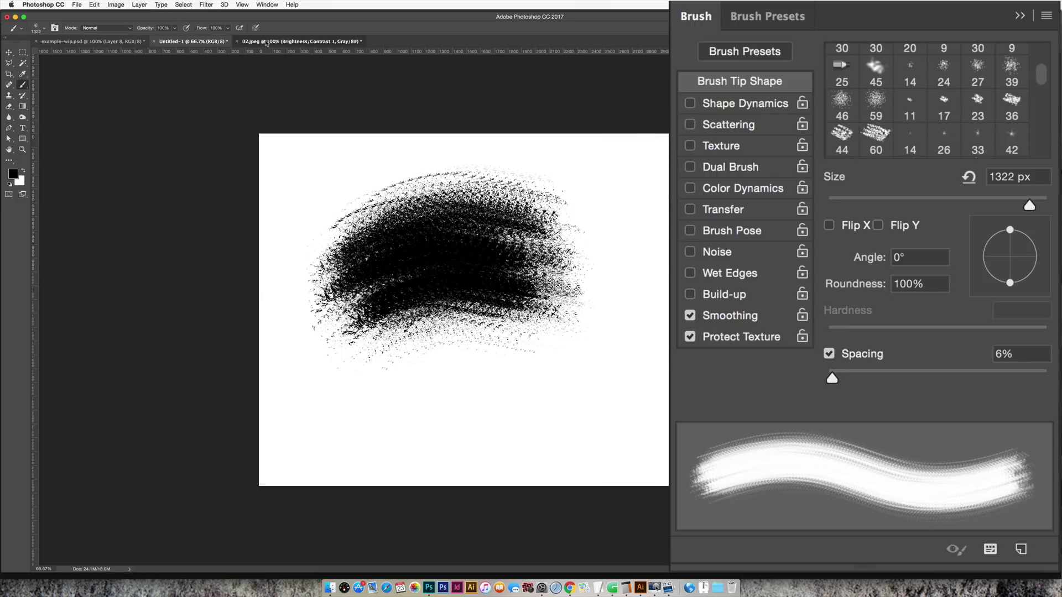
{"action": "left_click", "coordinate": [299, 42]}
{"action": "key", "text": "v"}
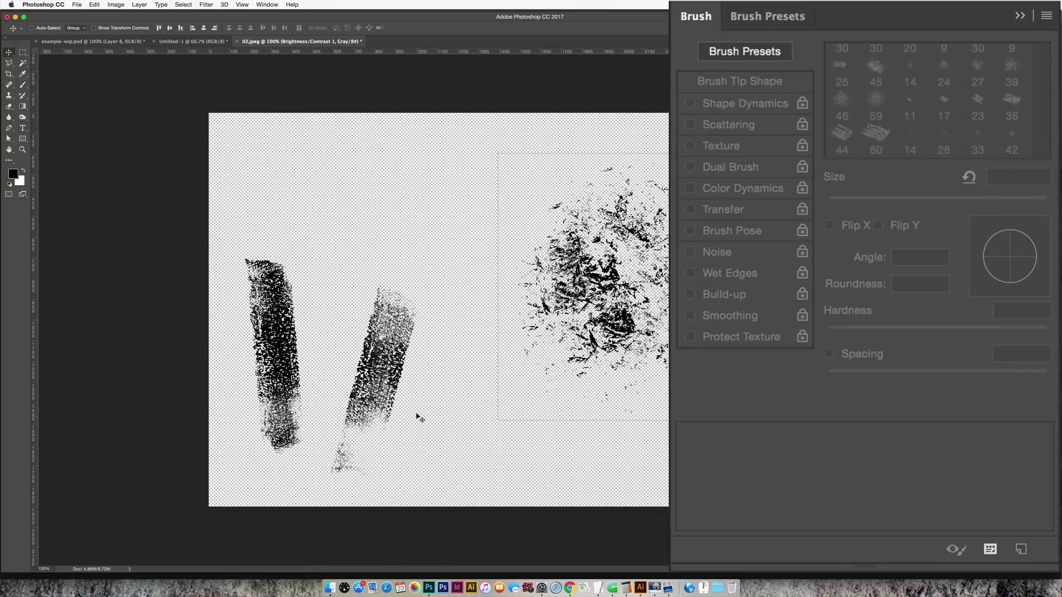
{"action": "left_click", "coordinate": [193, 42]}
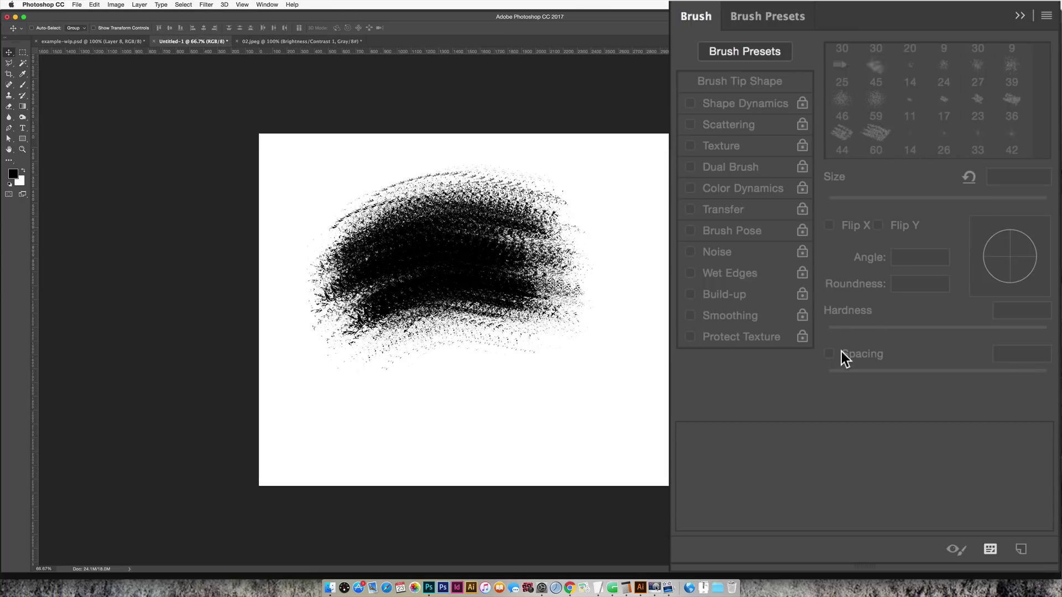
{"action": "key", "text": "b"}
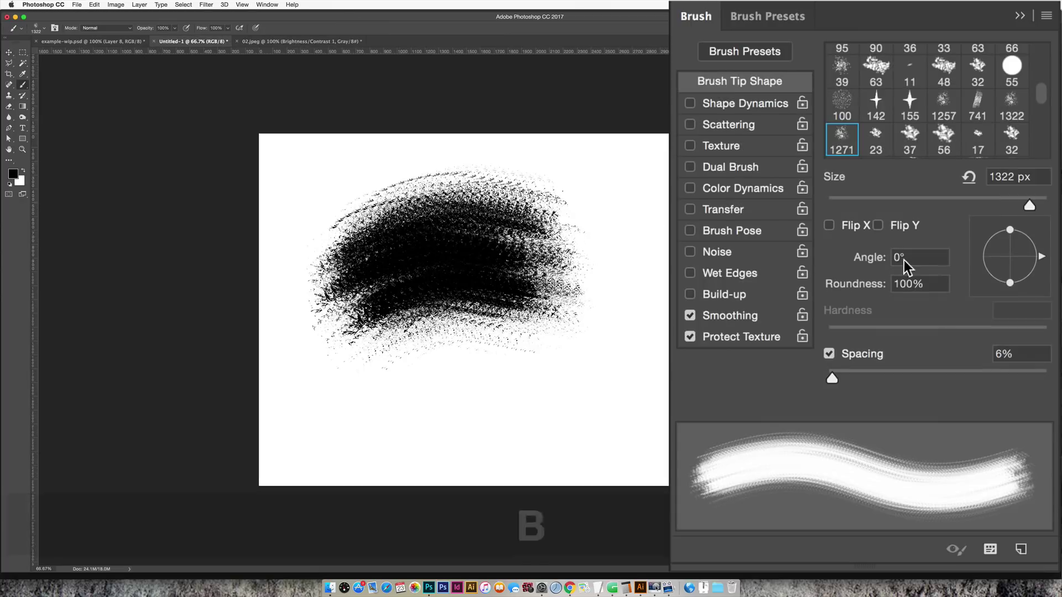
{"action": "mouse_move", "coordinate": [1039, 256]}
{"action": "left_mouse_down"}
{"action": "mouse_move", "coordinate": [1001, 229]}
{"action": "mouse_move", "coordinate": [983, 245]}
{"action": "mouse_move", "coordinate": [1011, 228]}
{"action": "mouse_move", "coordinate": [1051, 267]}
{"action": "mouse_move", "coordinate": [1041, 256]}
{"action": "left_mouse_up"}
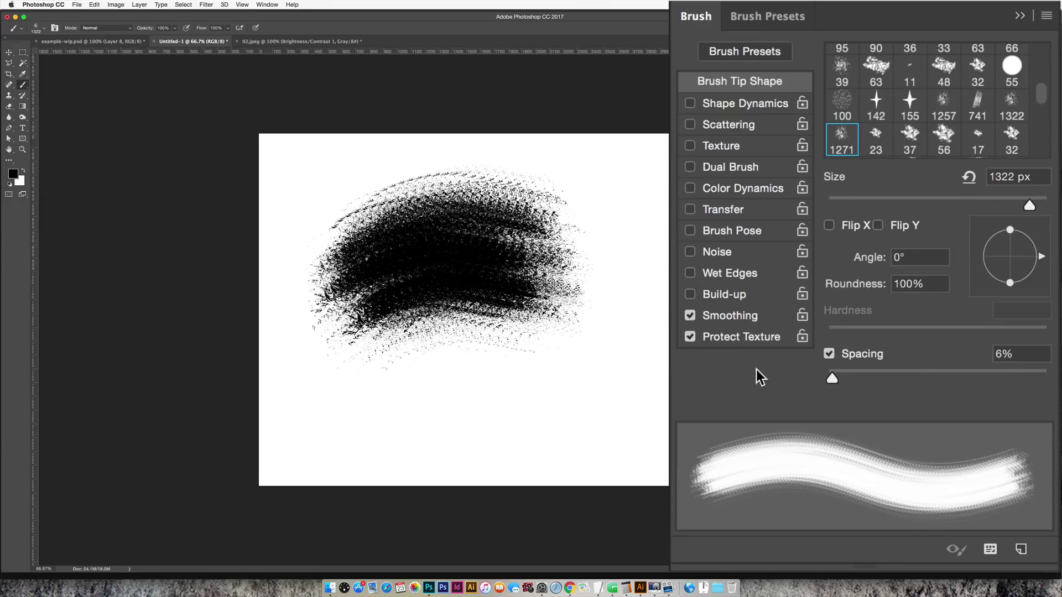
{"action": "key", "text": "super+z"}
{"action": "key", "text": "super+z"}
{"action": "key", "text": "super+z"}
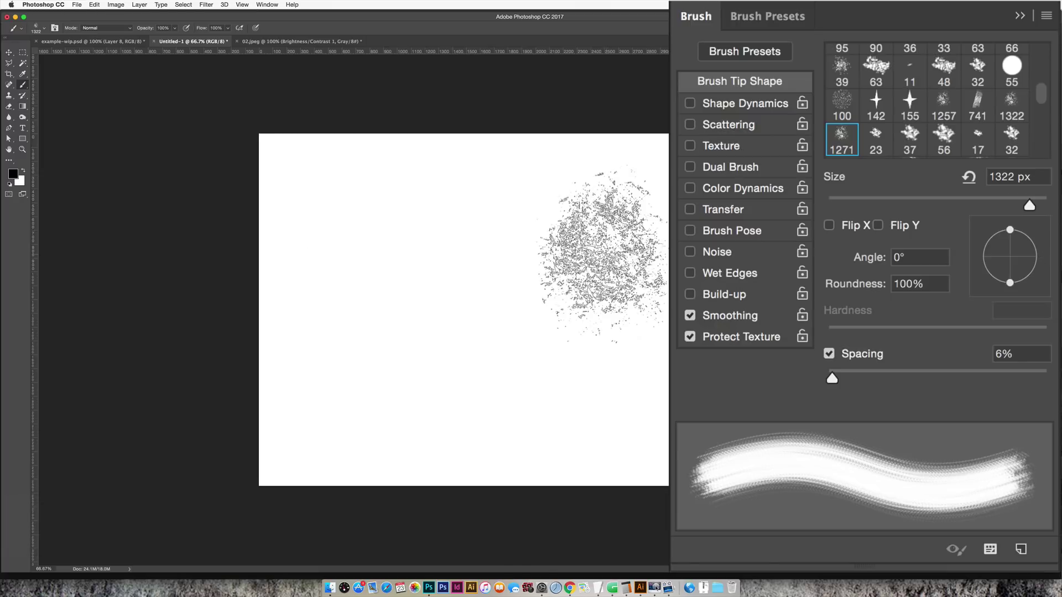
Enable Shape Dynamics with 15% size jitter, 100% minimum diameter and 100% angle jitter.
{"action": "left_click", "coordinate": [742, 103]}
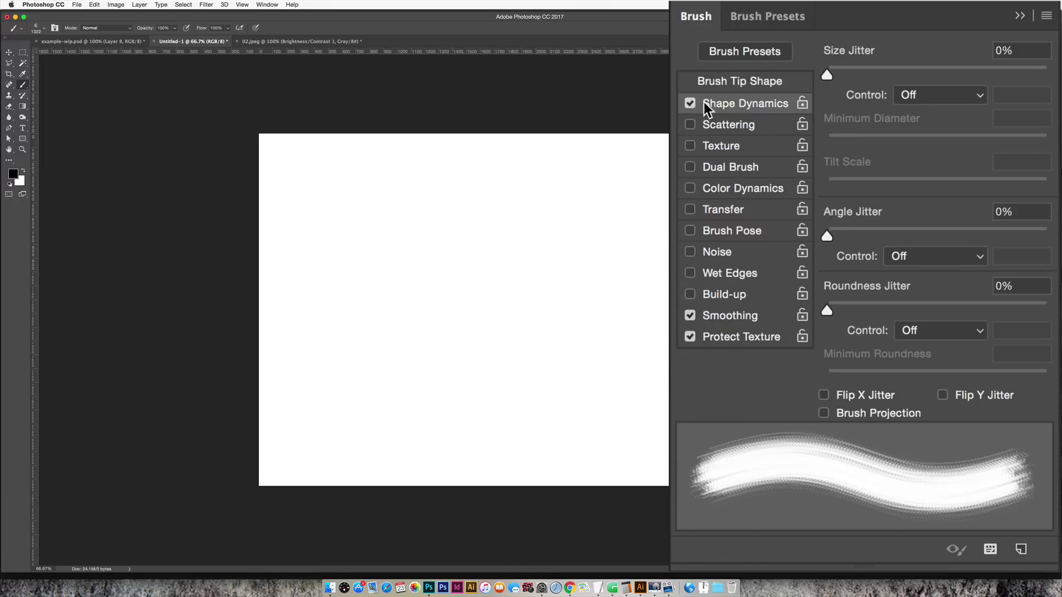
{"action": "left_click", "coordinate": [1000, 51]}
{"action": "type", "text": "15"}
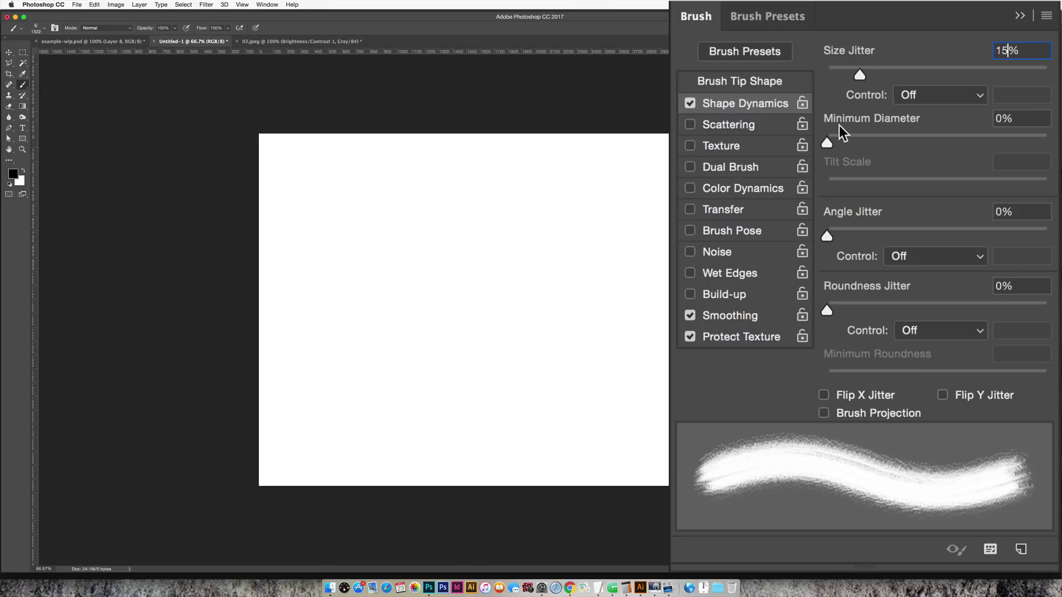
{"action": "left_click_drag", "start_coordinate": [827, 147], "coordinate": [1048, 145]}
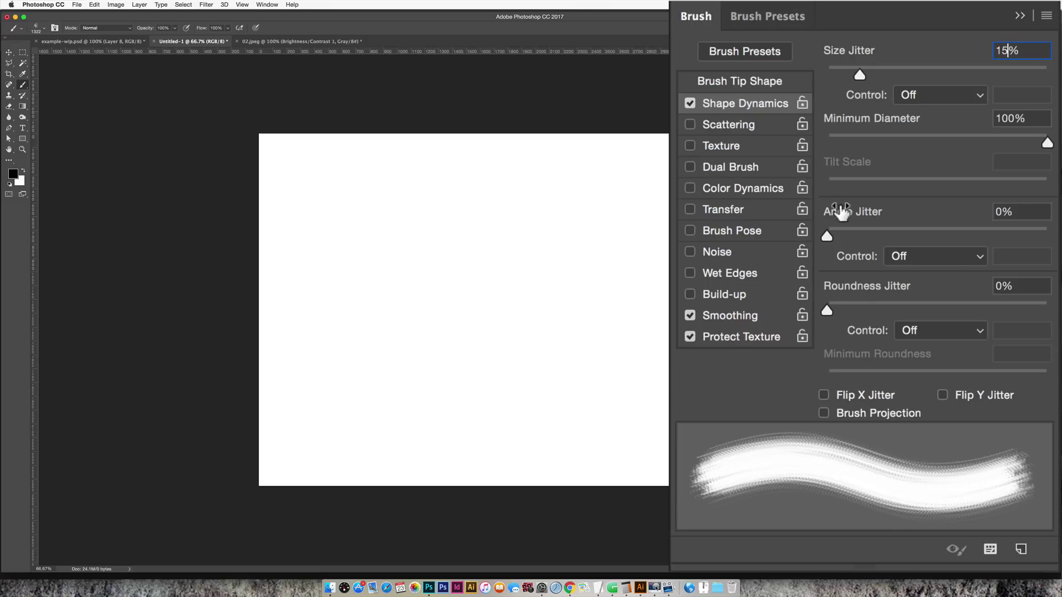
{"action": "double_click", "coordinate": [1002, 208]}
{"action": "type", "text": "100"}
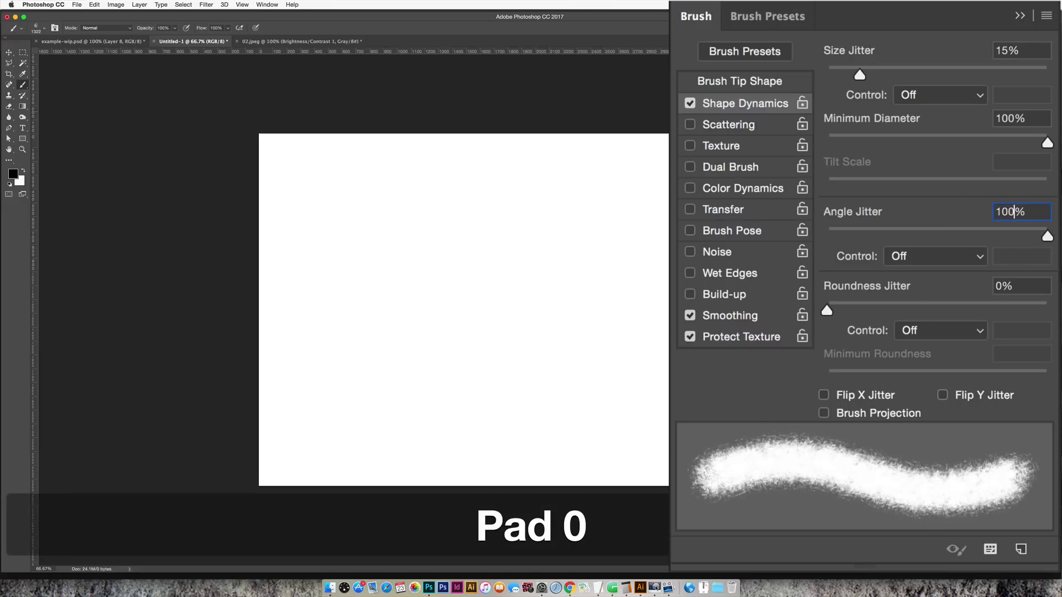
Compare test strokes with angle jitter at 0% and 100%, then undo them.
{"action": "mouse_move", "coordinate": [431, 298]}
{"action": "left_mouse_down"}
{"action": "mouse_move", "coordinate": [376, 299]}
{"action": "mouse_move", "coordinate": [343, 271]}
{"action": "left_mouse_up"}
{"action": "key", "text": "super+z"}
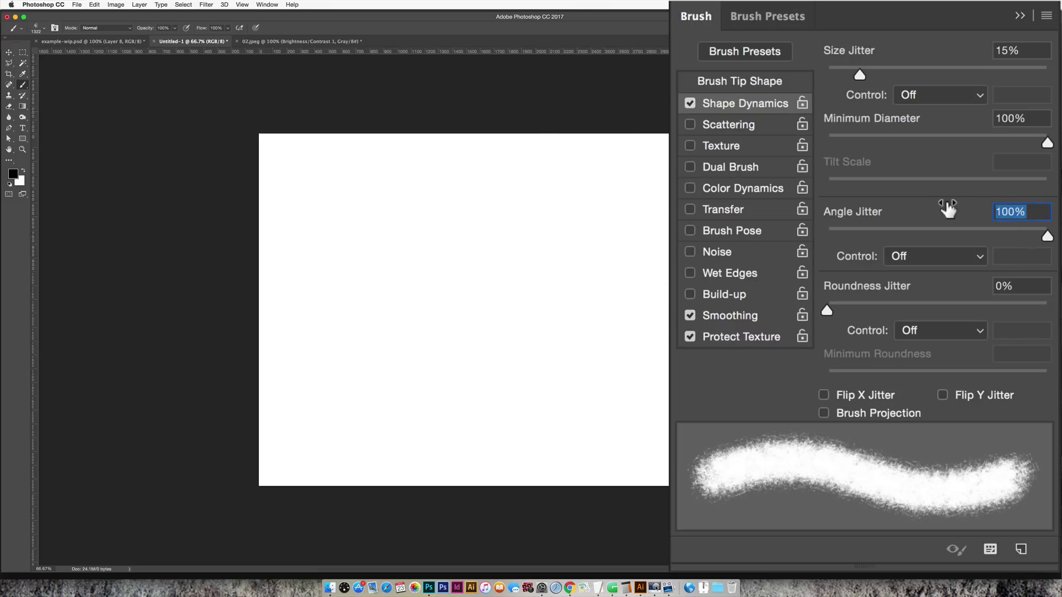
{"action": "type", "text": "0"}
{"action": "mouse_move", "coordinate": [498, 332]}
{"action": "left_mouse_down"}
{"action": "mouse_move", "coordinate": [398, 249]}
{"action": "mouse_move", "coordinate": [288, 222]}
{"action": "mouse_move", "coordinate": [661, 259]}
{"action": "left_mouse_up"}
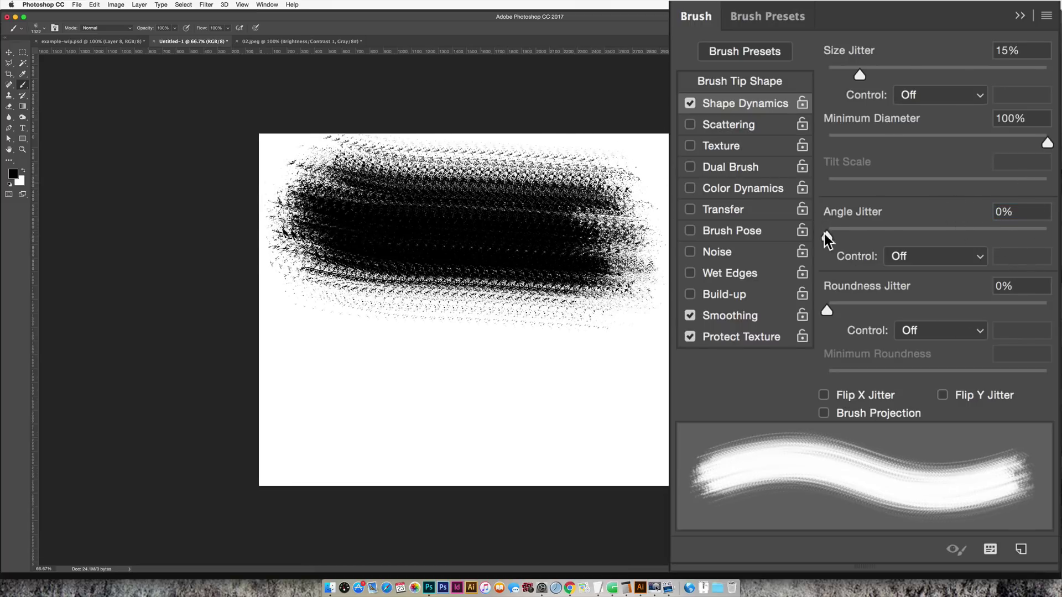
{"action": "left_click_drag", "start_coordinate": [826, 235], "coordinate": [1047, 235]}
{"action": "mouse_move", "coordinate": [332, 398]}
{"action": "left_mouse_down"}
{"action": "mouse_move", "coordinate": [387, 410]}
{"action": "mouse_move", "coordinate": [653, 398]}
{"action": "left_mouse_up"}
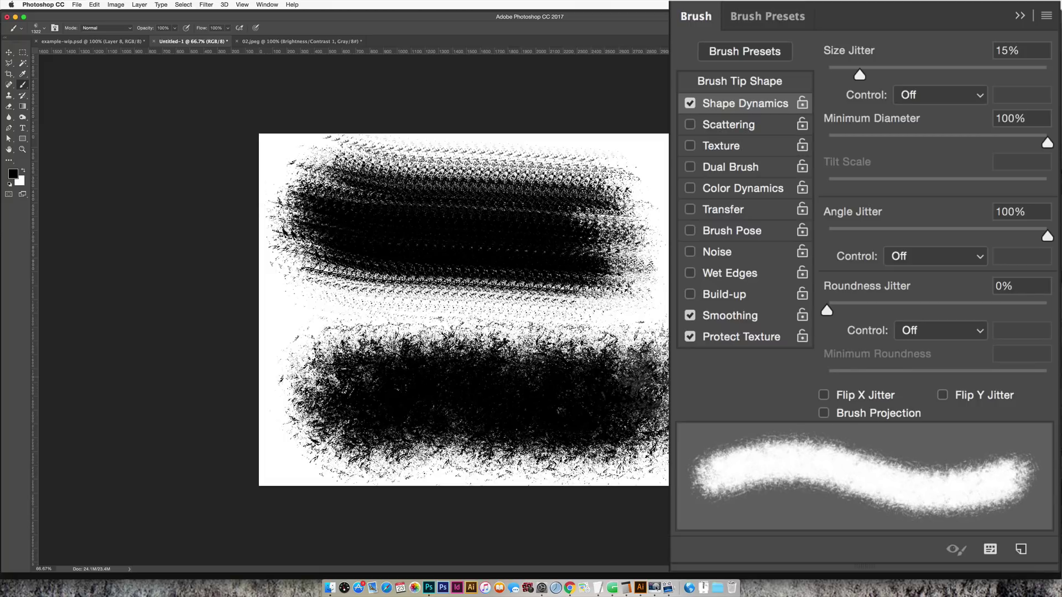
{"action": "key", "text": "super+z"}
{"action": "key", "text": "alt+super+z"}
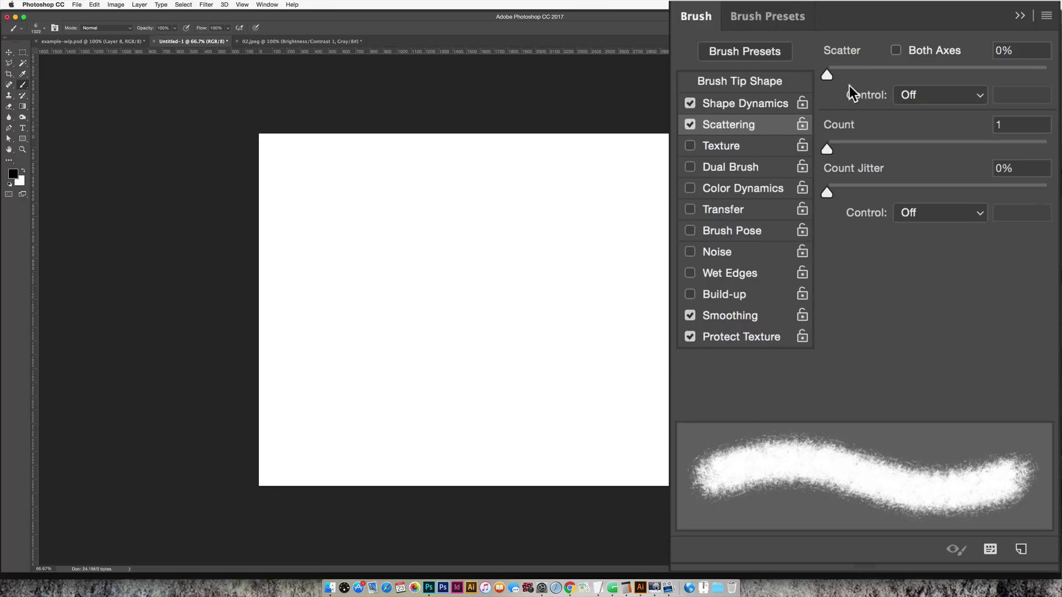
Enable Scattering on both axes at 15% and paint test strokes with the grit brush.
{"action": "left_click", "coordinate": [895, 51]}
{"action": "double_click", "coordinate": [999, 50]}
{"action": "type", "text": "15"}
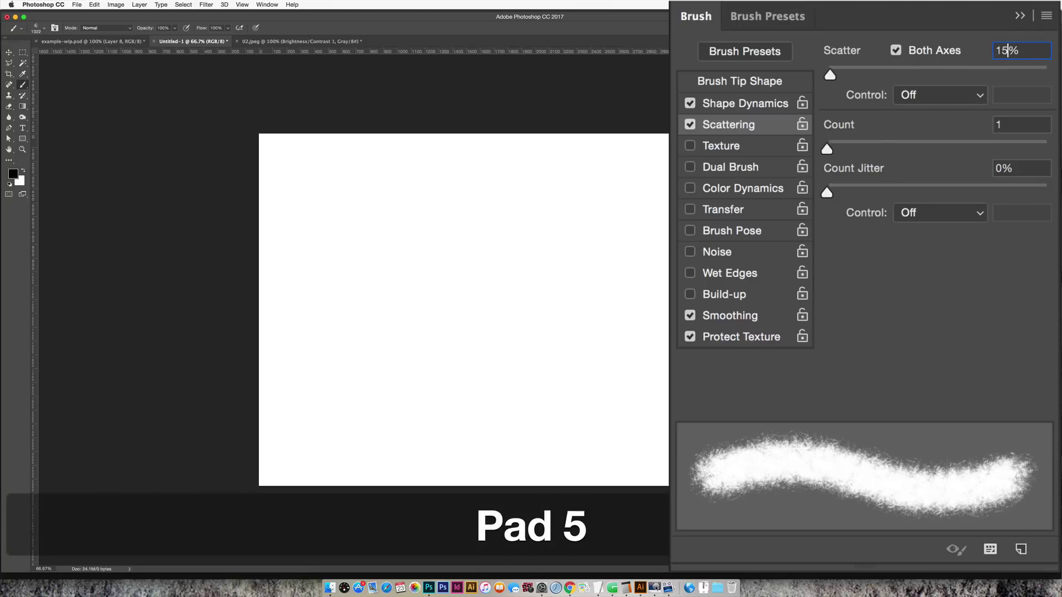
{"action": "mouse_move", "coordinate": [619, 215]}
{"action": "left_mouse_down"}
{"action": "mouse_move", "coordinate": [539, 219]}
{"action": "mouse_move", "coordinate": [438, 267]}
{"action": "mouse_move", "coordinate": [448, 279]}
{"action": "left_mouse_up"}
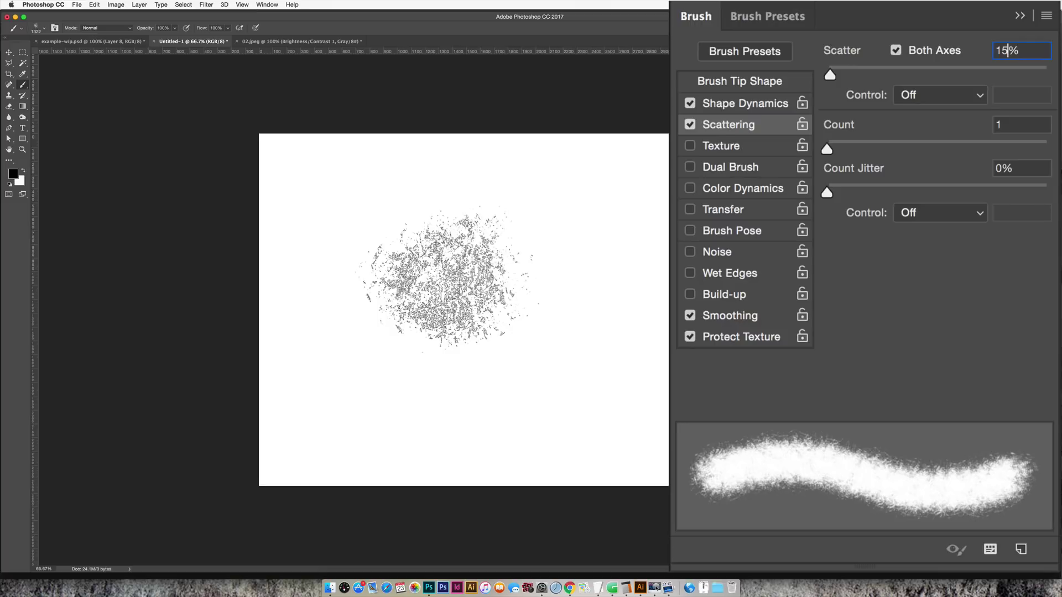
{"action": "key", "text": "ctrl+z"}
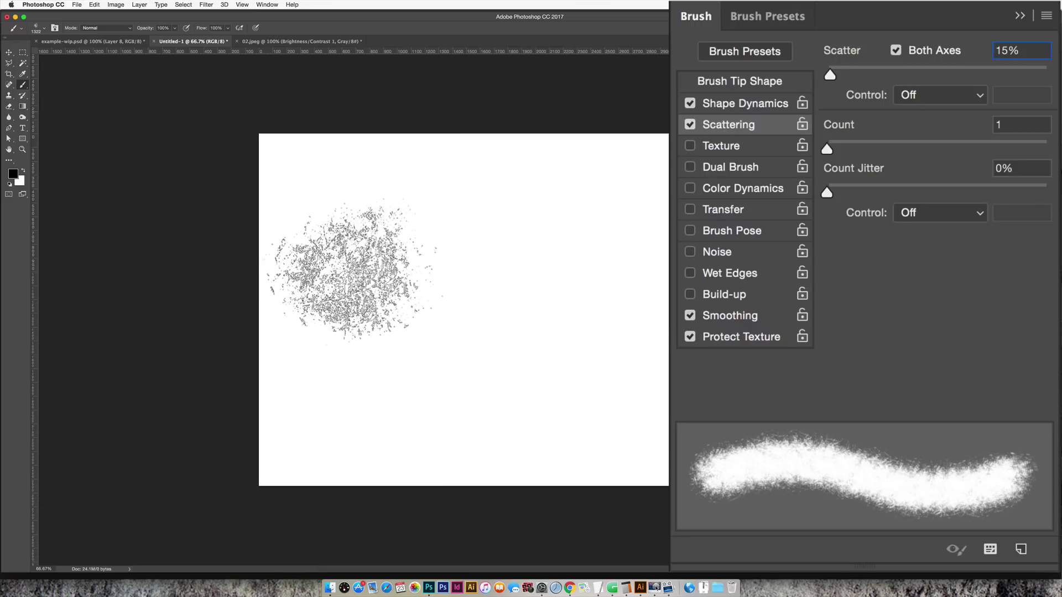
{"action": "left_click_drag", "start_coordinate": [356, 274], "coordinate": [597, 274]}
Try a scatter Count of 2, then set Count back to 1 and undo the test strokes.
{"action": "left_click", "coordinate": [1021, 125]}
{"action": "key", "text": "Up"}
{"action": "mouse_move", "coordinate": [335, 404]}
{"action": "left_mouse_down"}
{"action": "mouse_move", "coordinate": [580, 415]}
{"action": "mouse_move", "coordinate": [572, 443]}
{"action": "left_mouse_up"}
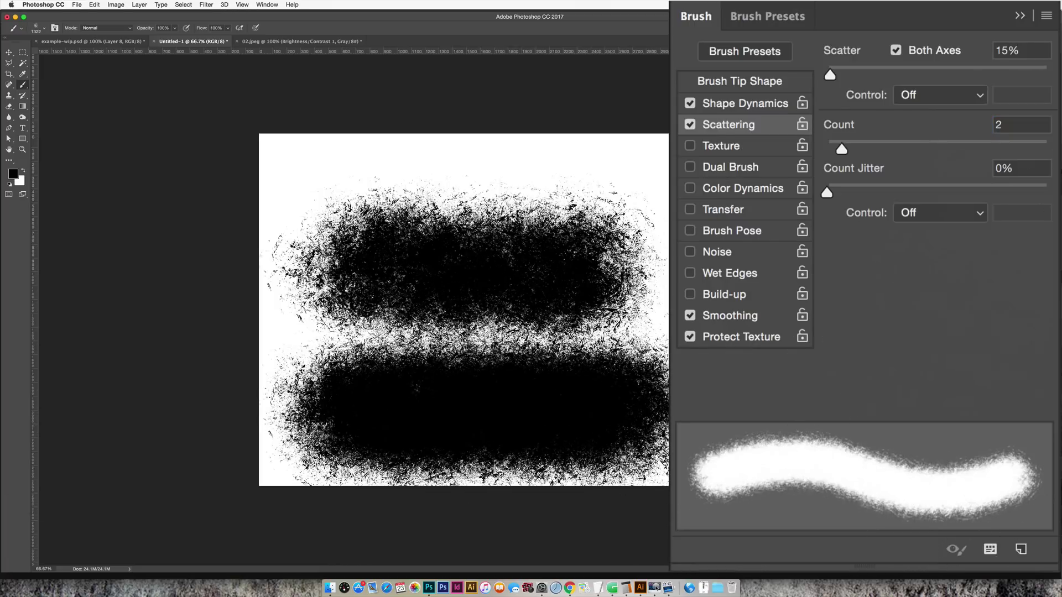
{"action": "left_click", "coordinate": [998, 124]}
{"action": "type", "text": "1"}
{"action": "key", "text": "Return"}
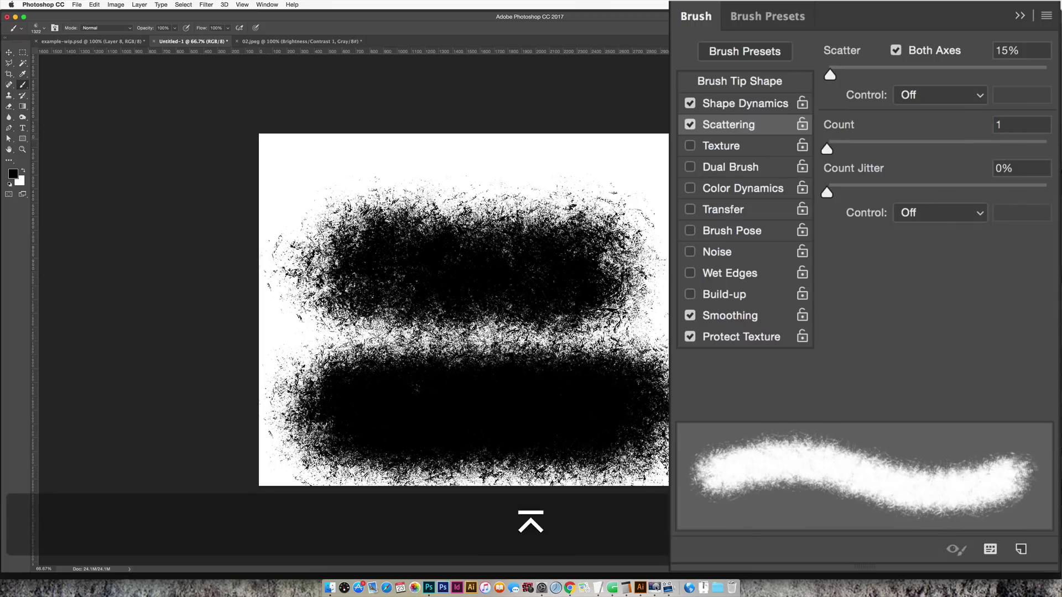
{"action": "key", "text": "super+z"}
{"action": "key", "text": "alt+super+z"}
{"action": "key", "text": "alt+super+z"}
{"action": "key", "text": "alt+super+z"}
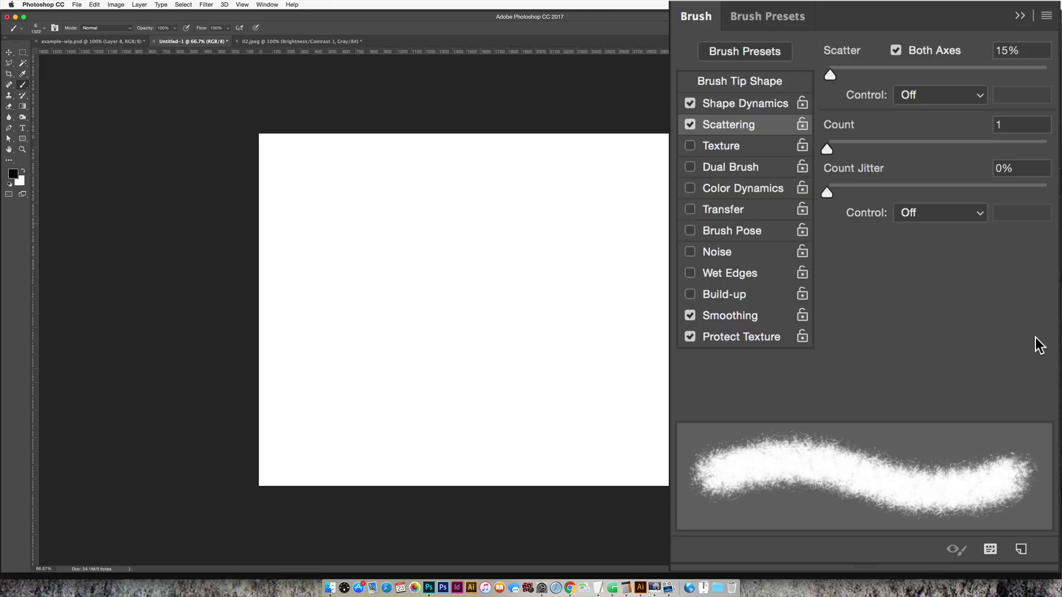
Paint broad black test strokes, then shrink the brush to 600 px for a lower stroke.
{"action": "mouse_move", "coordinate": [581, 299]}
{"action": "left_mouse_down"}
{"action": "mouse_move", "coordinate": [662, 249]}
{"action": "mouse_move", "coordinate": [648, 277]}
{"action": "left_mouse_up"}
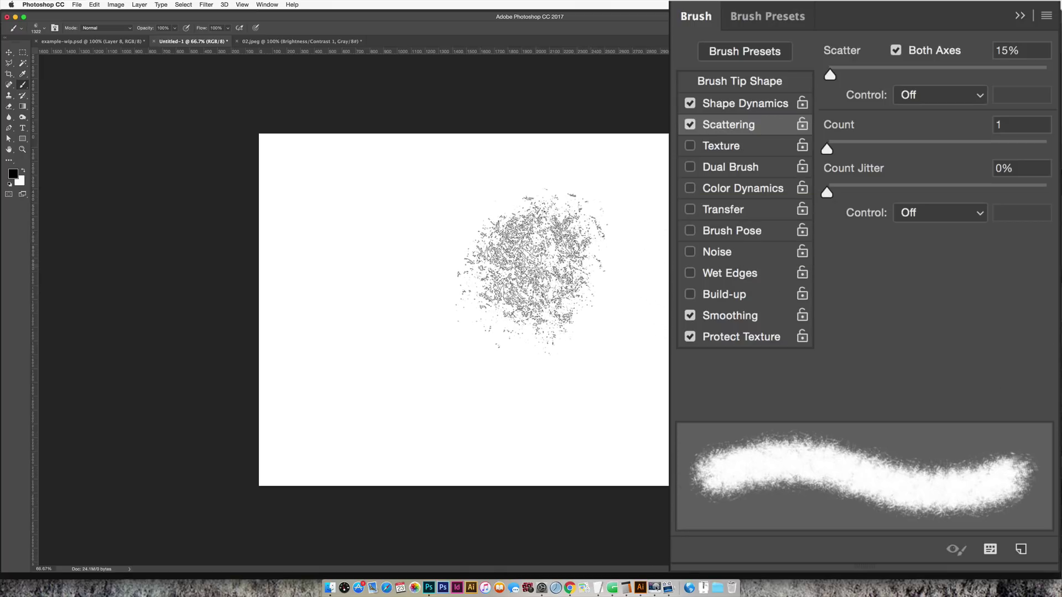
{"action": "left_click_drag", "start_coordinate": [376, 282], "coordinate": [614, 277]}
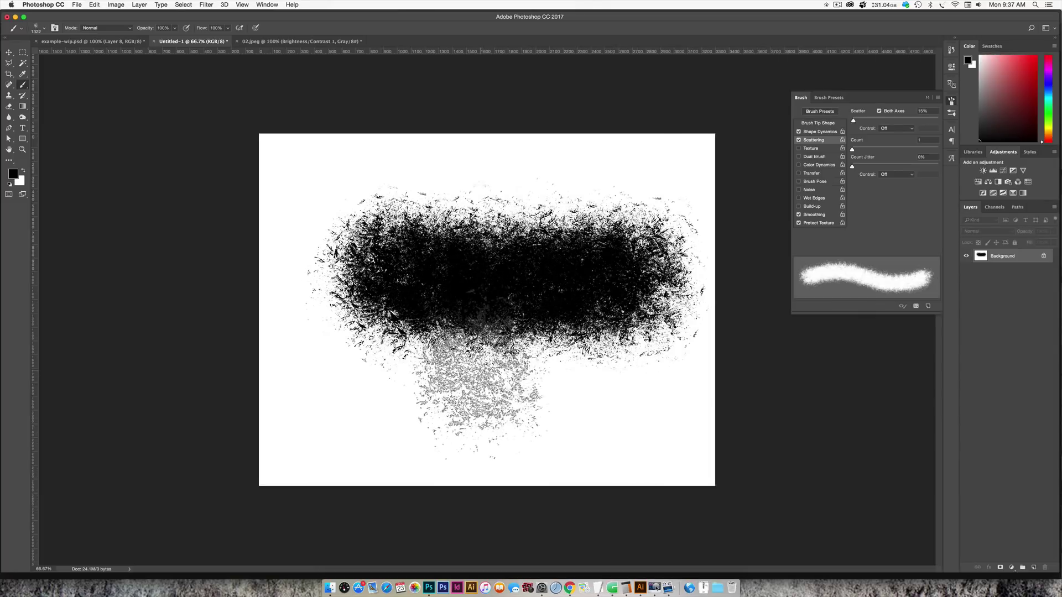
{"action": "key", "text": "bracketleft"}
{"action": "key", "text": "bracketleft"}
{"action": "key", "text": "bracketleft"}
{"action": "key", "text": "bracketleft"}
{"action": "key", "text": "bracketleft"}
{"action": "key", "text": "bracketleft"}
{"action": "left_click_drag", "start_coordinate": [306, 423], "coordinate": [659, 423]}
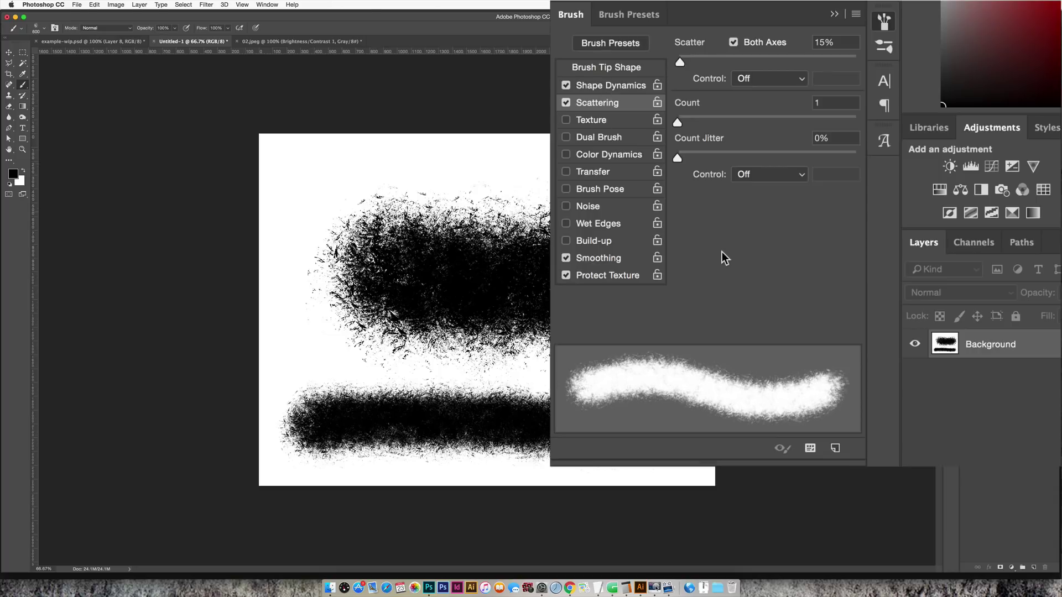
Save the tuned brush as a new preset named 'texture1-edited' and view the Brush Presets list.
{"action": "left_click", "coordinate": [856, 16]}
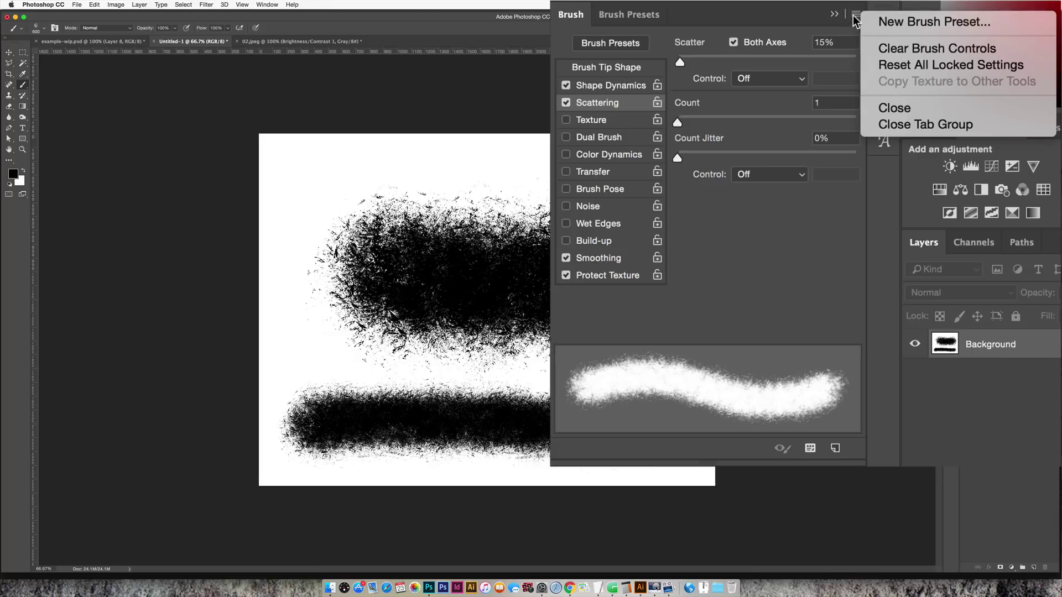
{"action": "left_click", "coordinate": [896, 22]}
{"action": "key", "text": "Right"}
{"action": "key", "text": "BackSpace"}
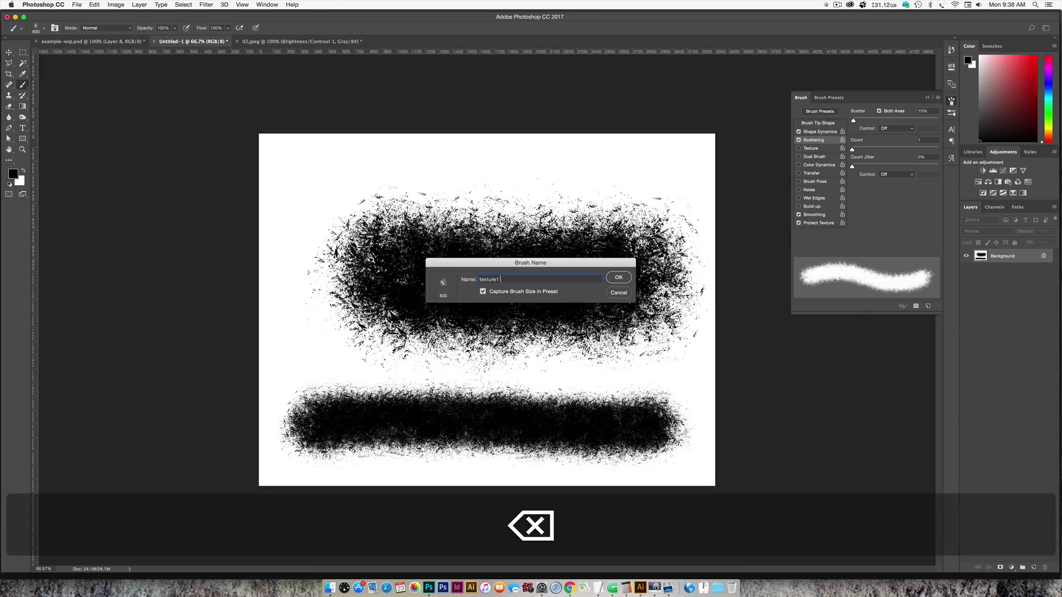
{"action": "type", "text": "-edited"}
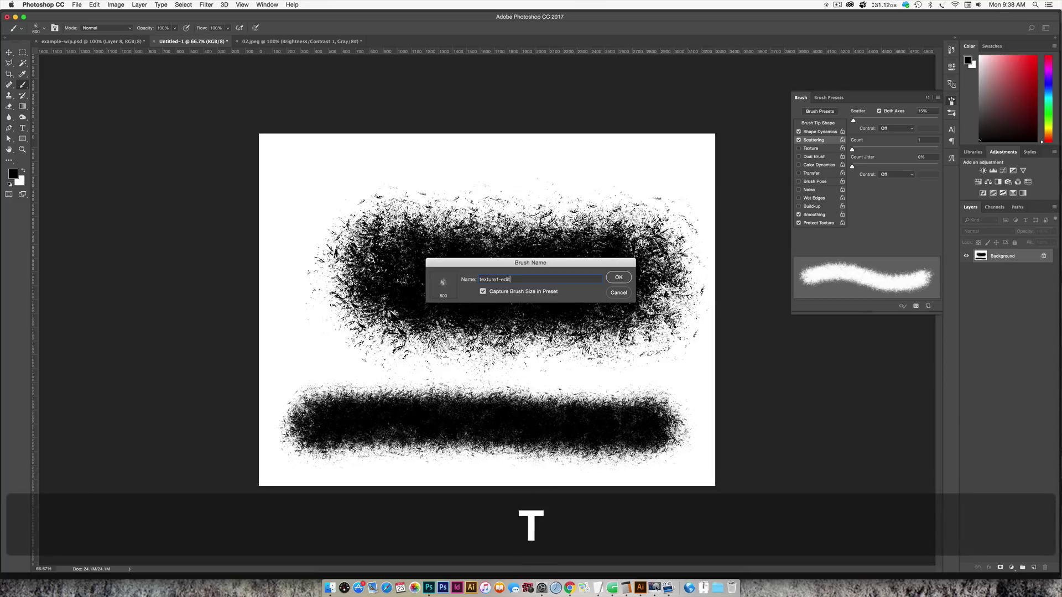
{"action": "key", "text": "Return"}
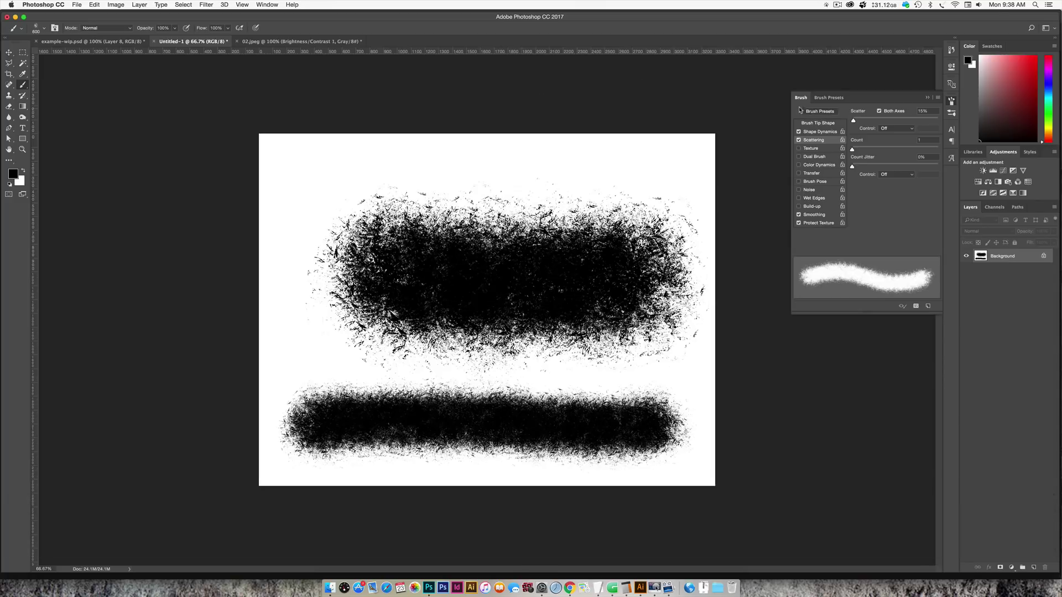
{"action": "left_click", "coordinate": [827, 98]}
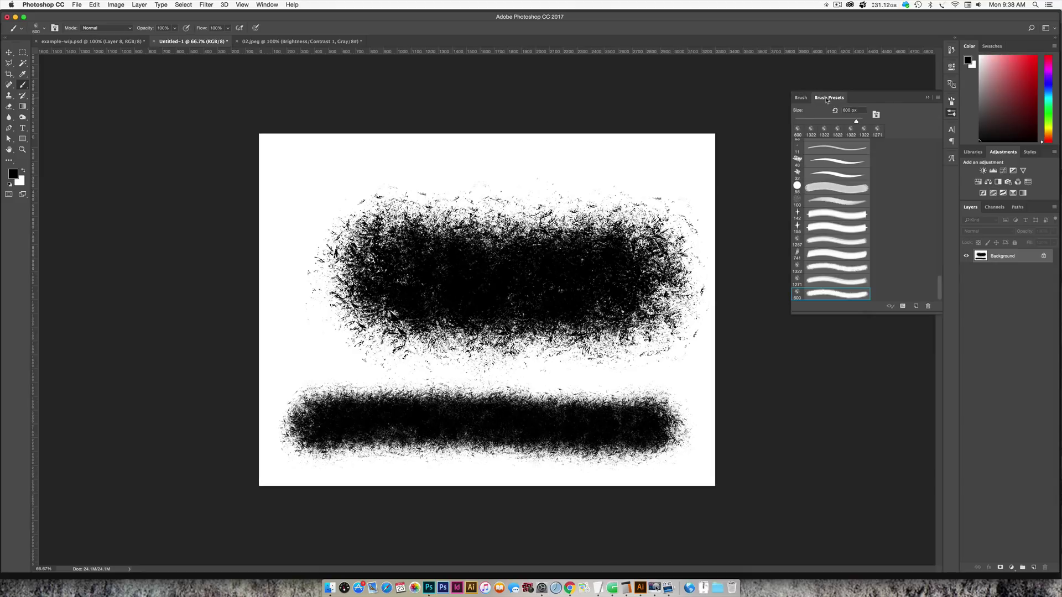
On a new white-filled layer, paint comparison strokes with the 1271 px original and 600 px edited presets.
{"action": "left_click", "coordinate": [816, 281]}
{"action": "left_click", "coordinate": [1032, 567]}
{"action": "key", "text": "super+BackSpace"}
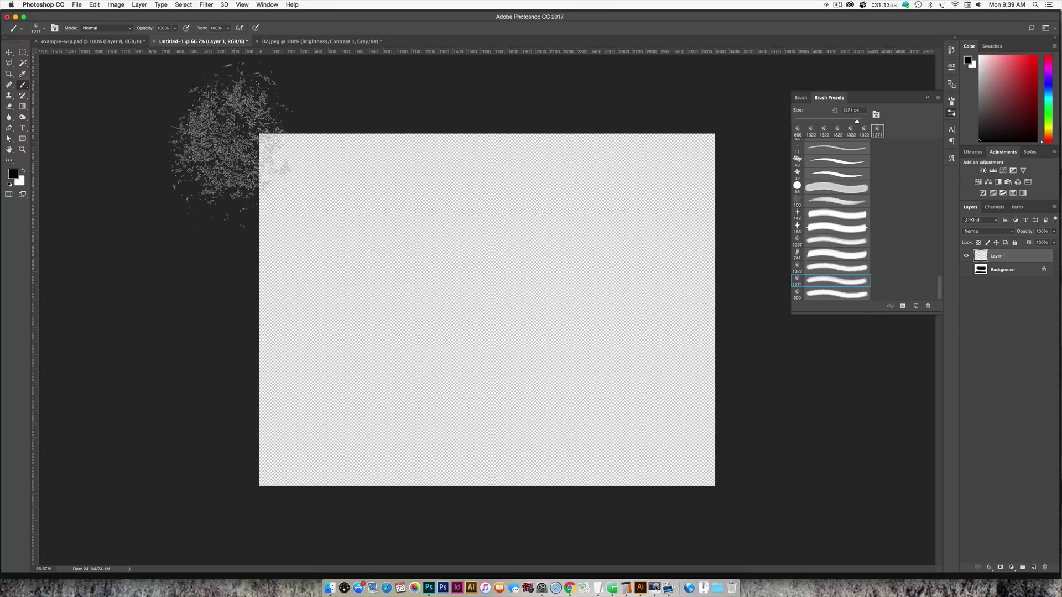
{"action": "left_click_drag", "start_coordinate": [340, 260], "coordinate": [589, 260]}
{"action": "left_click", "coordinate": [837, 294]}
{"action": "left_click_drag", "start_coordinate": [320, 414], "coordinate": [655, 406]}
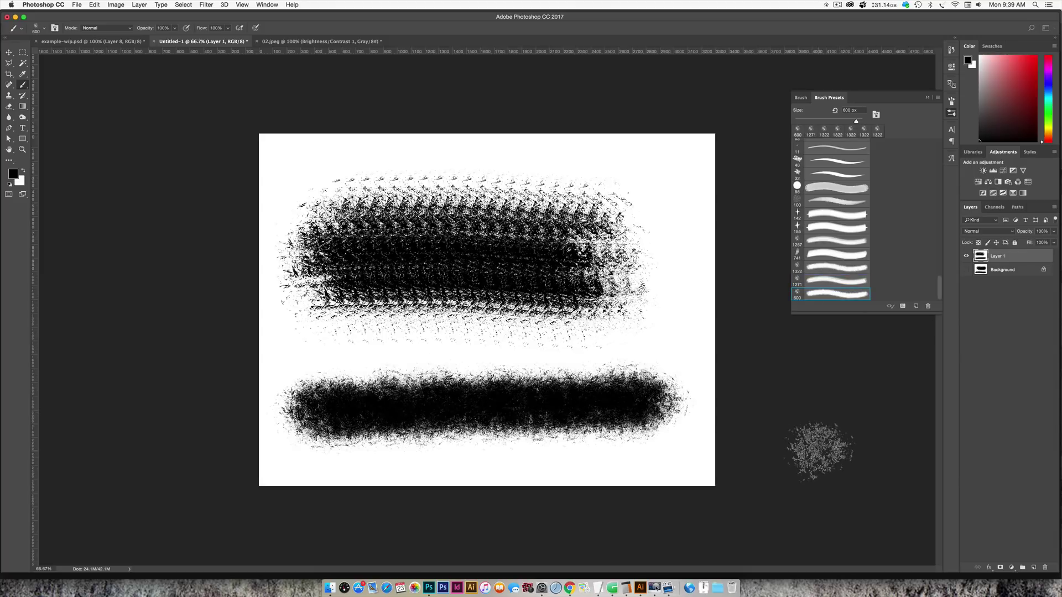